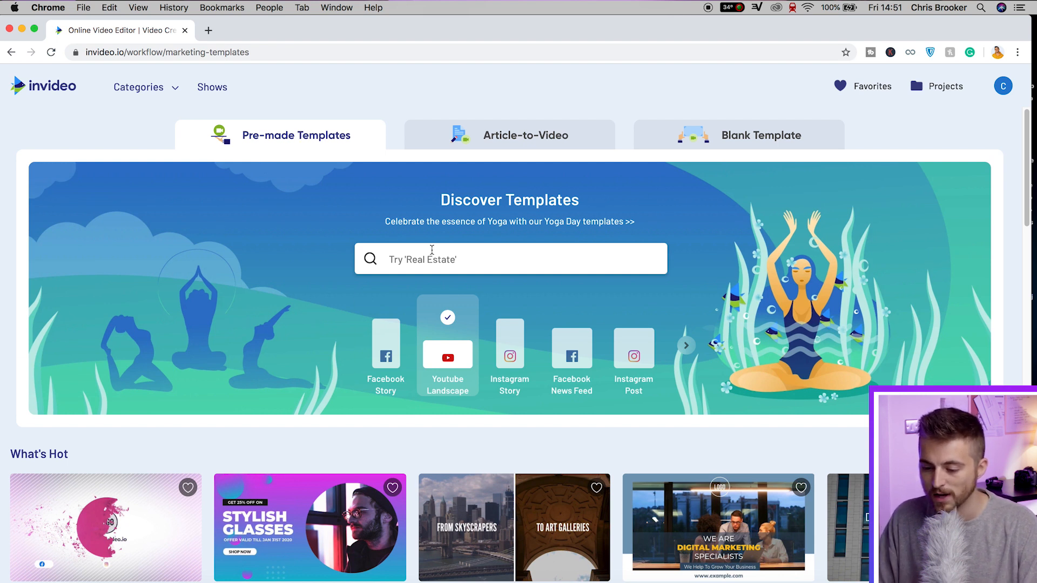
Filter the pre-made templates to the YouTube Landscape format.
click(492, 257)
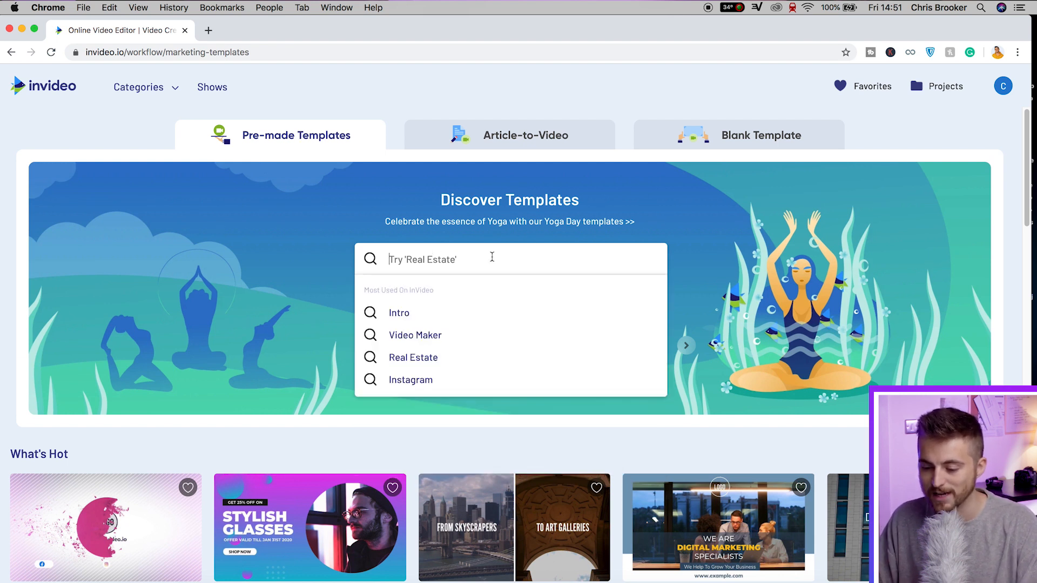
click(325, 260)
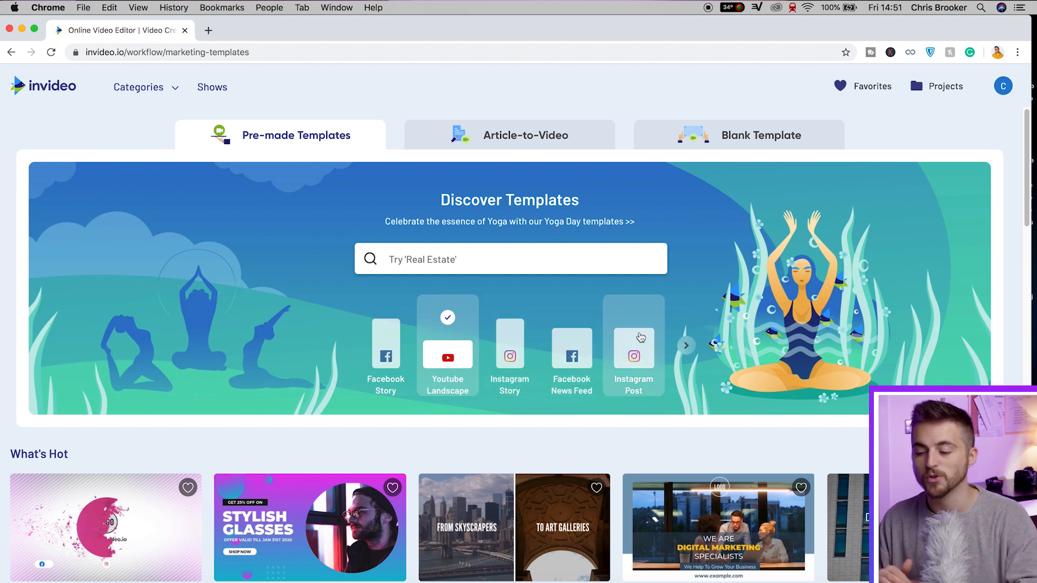
scroll(130, 304, down, 1)
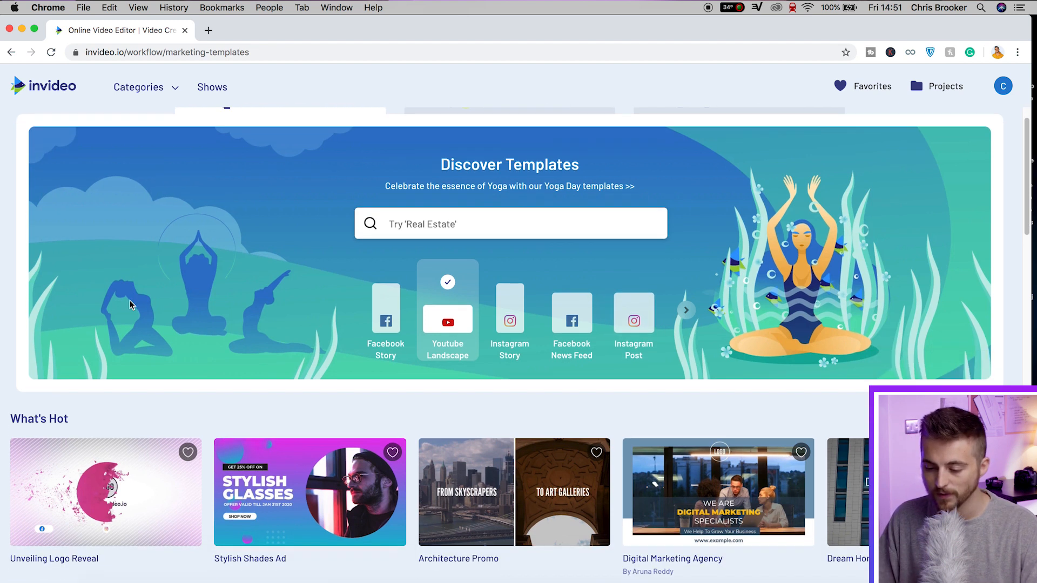
click(431, 336)
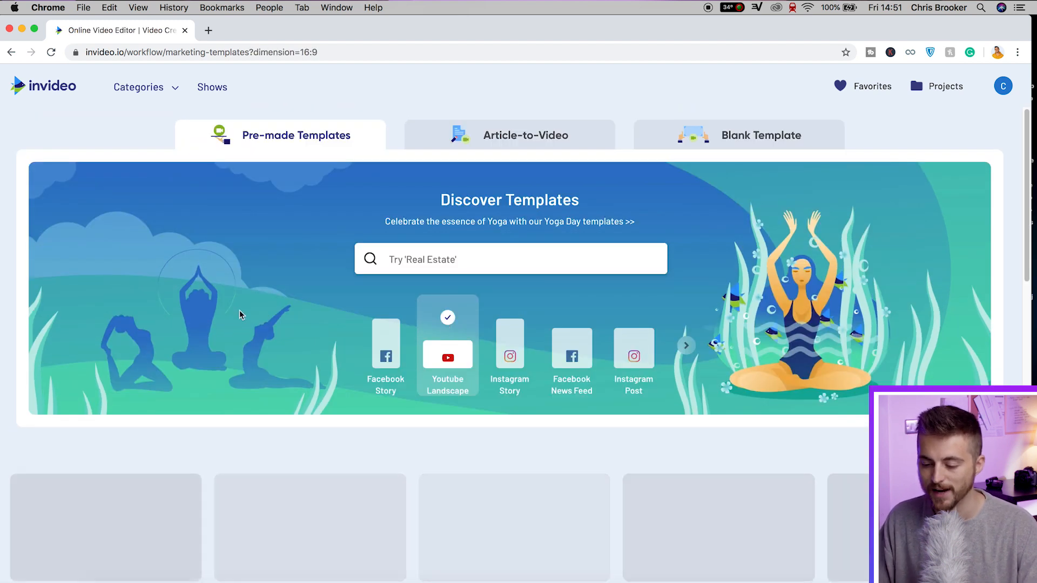
Browse the pre-made template collections from What's Hot and Editor's Pick down to the COVID-19 section, previewing several templates.
scroll(60, 261, down, 5)
mouse_move(118, 324)
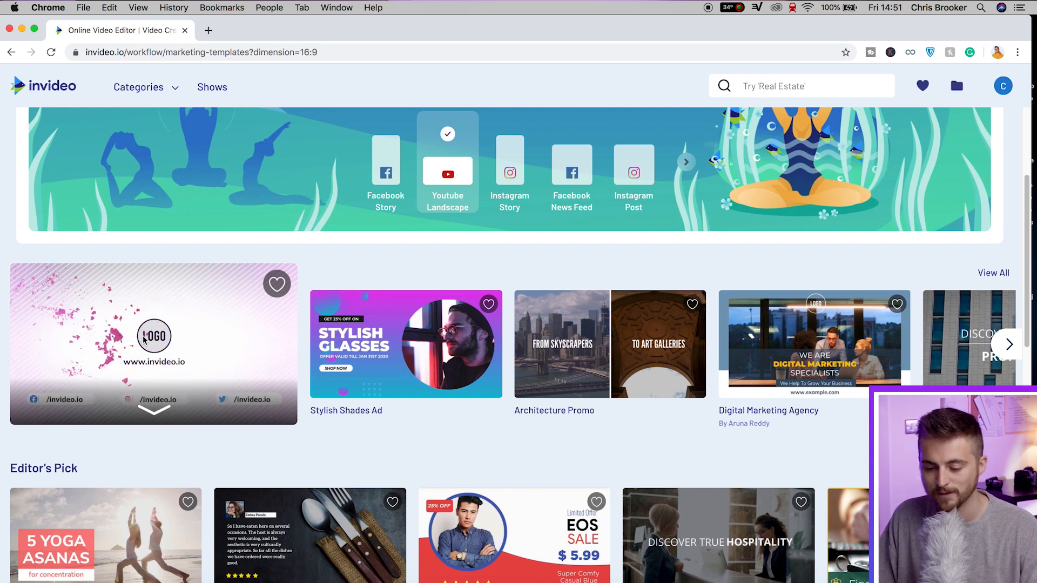
mouse_move(343, 352)
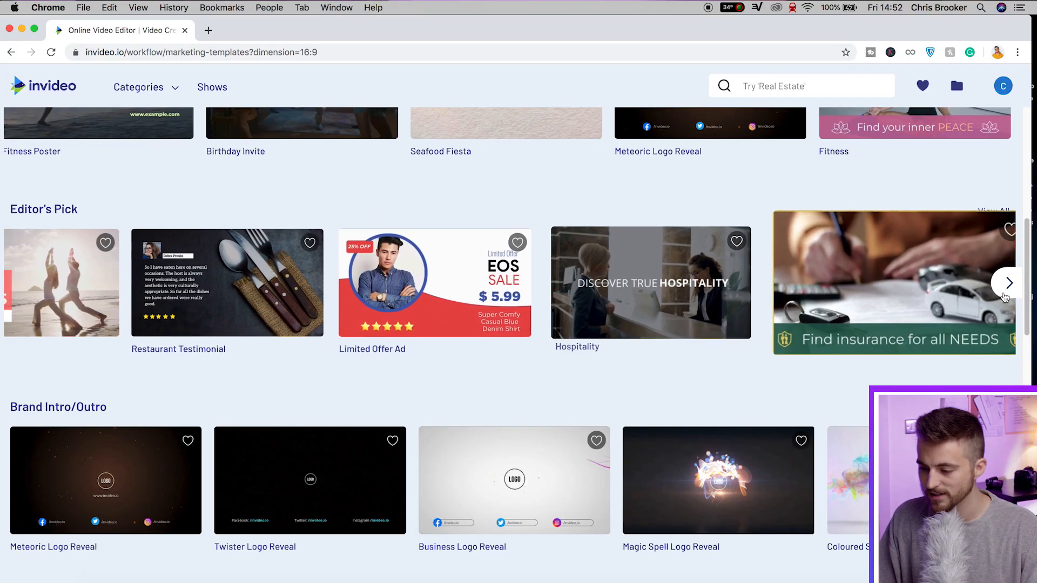
click(1014, 287)
mouse_move(695, 288)
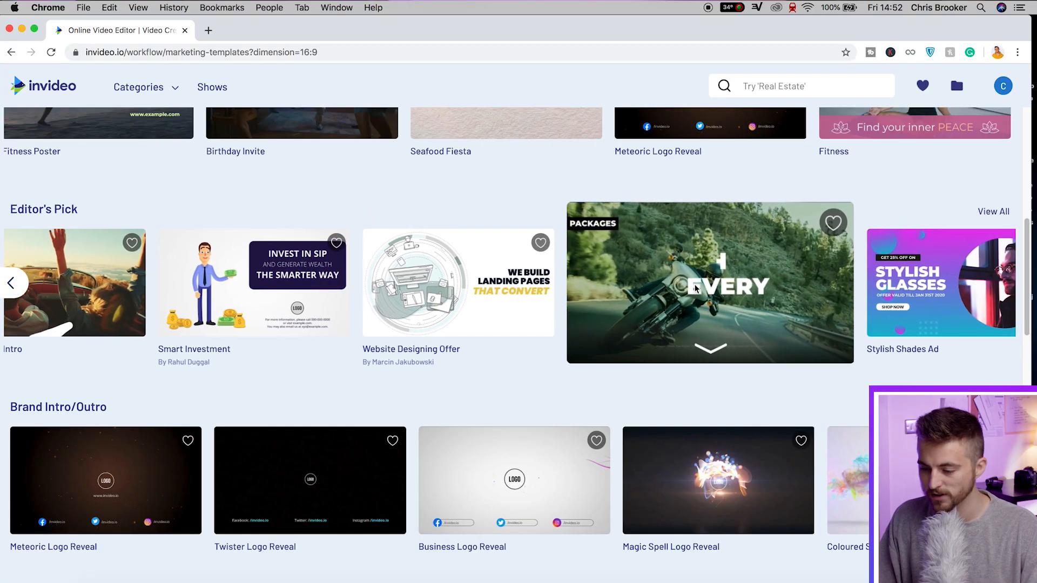
scroll(695, 288, down, 5)
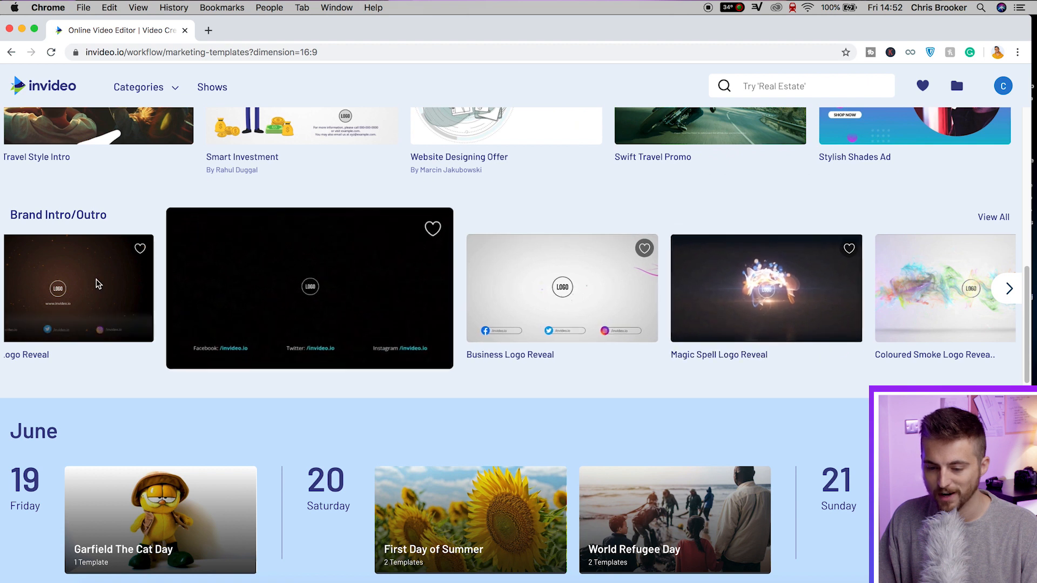
mouse_move(97, 283)
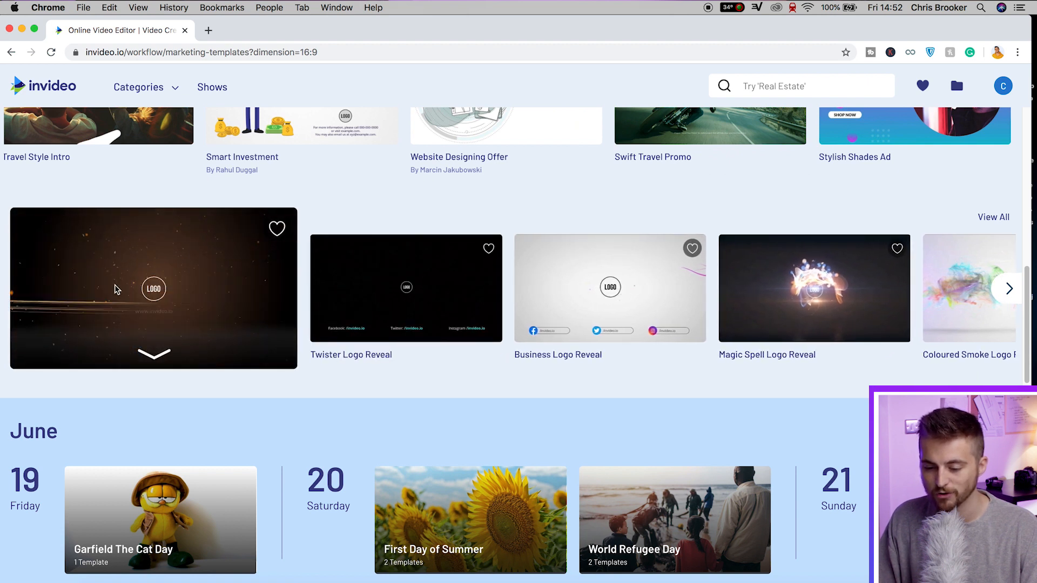
scroll(341, 262, down, 8)
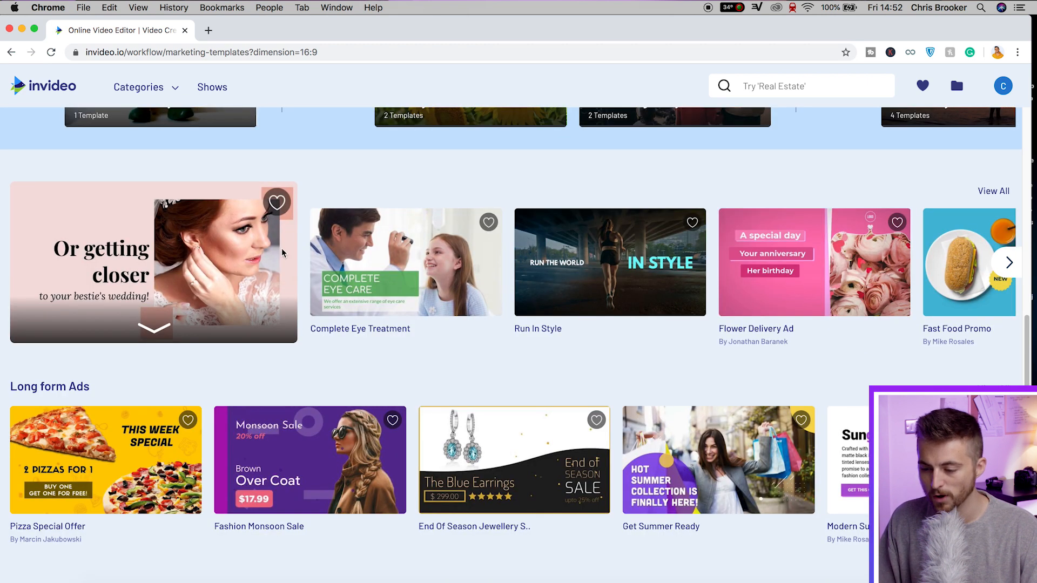
mouse_move(577, 265)
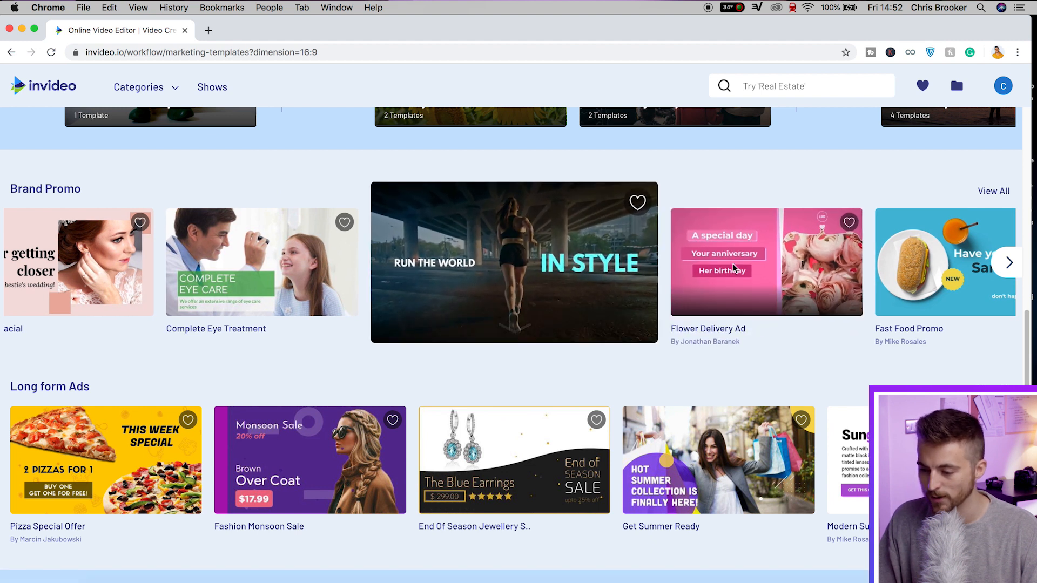
mouse_move(733, 264)
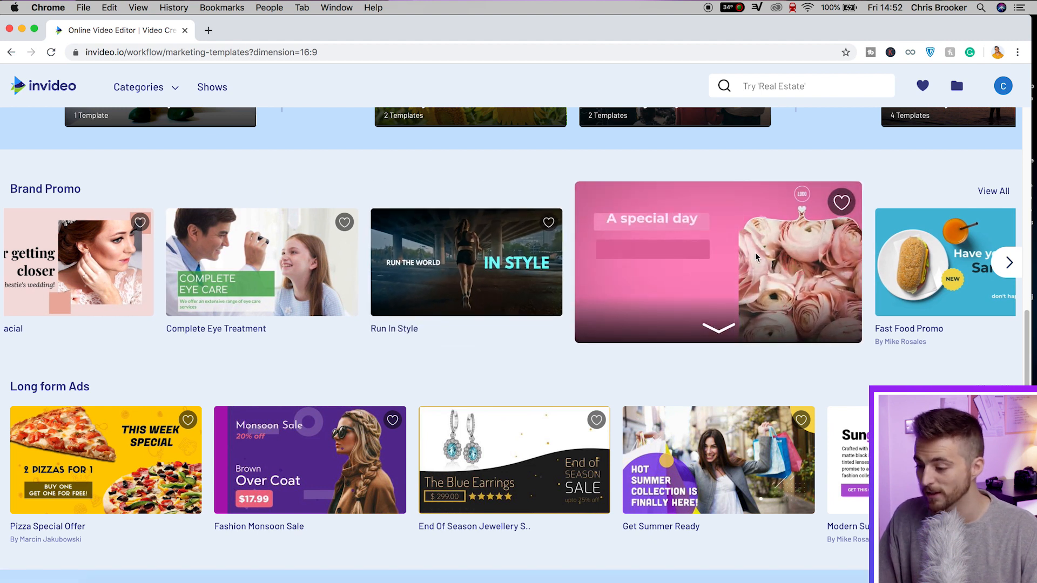
scroll(756, 257, down, 4)
scroll(756, 257, down, 7)
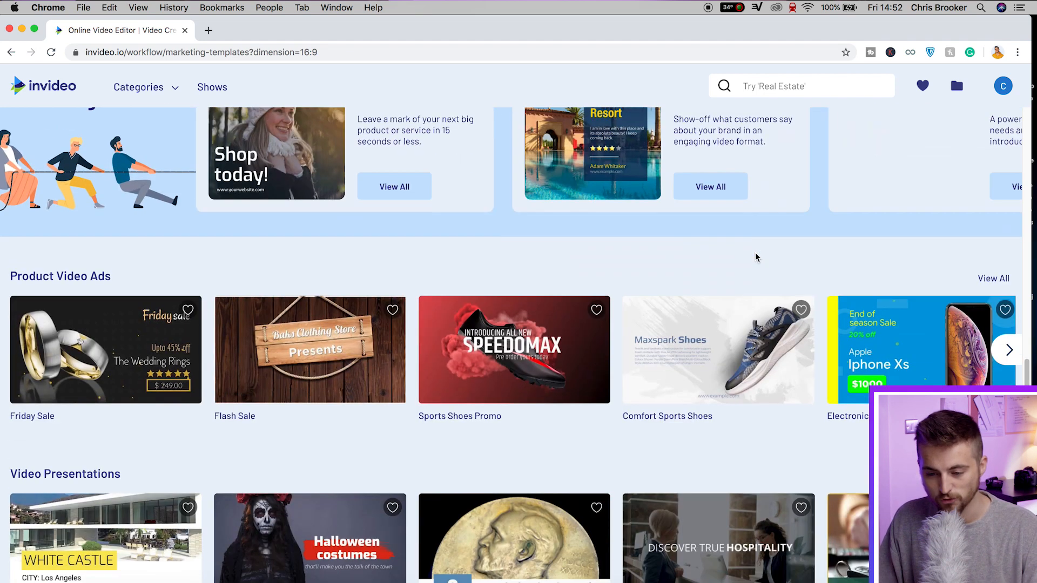
click(1009, 352)
mouse_move(502, 379)
scroll(501, 380, down, 7)
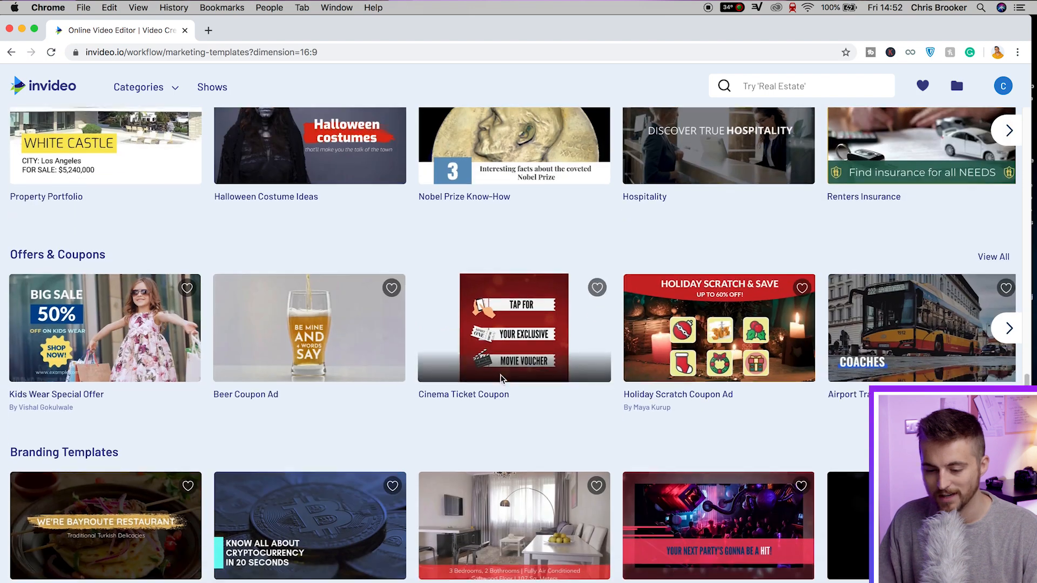
scroll(501, 380, down, 5)
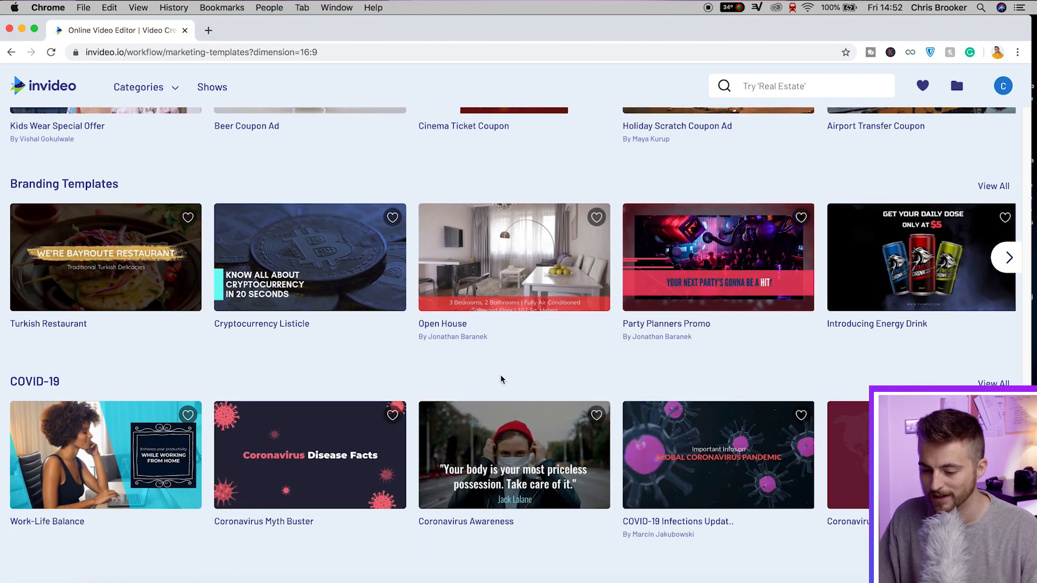
scroll(500, 379, down, 5)
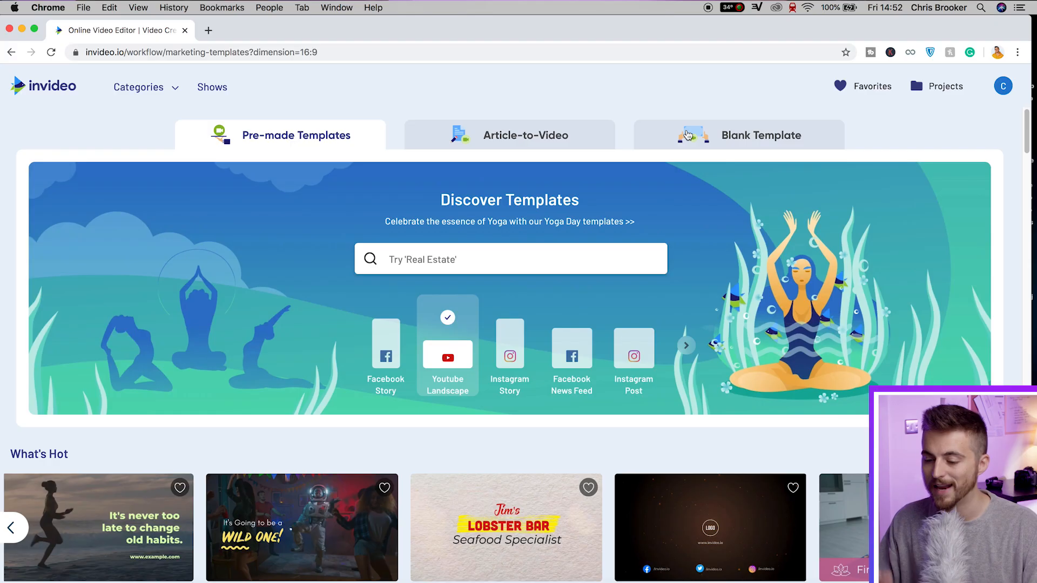
Start editing a blank template in the Wide 16:9 dimension.
click(687, 134)
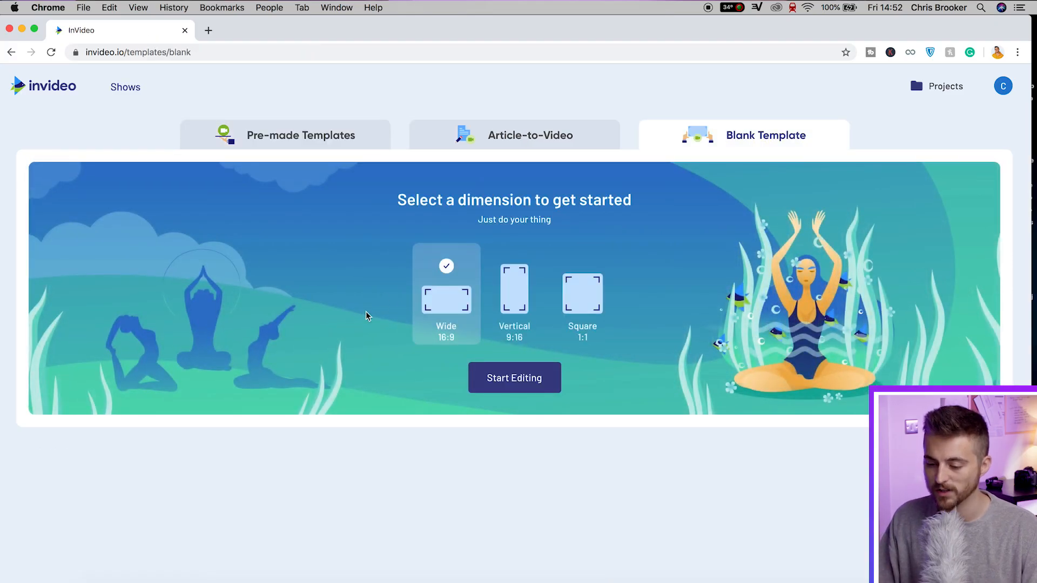
click(531, 387)
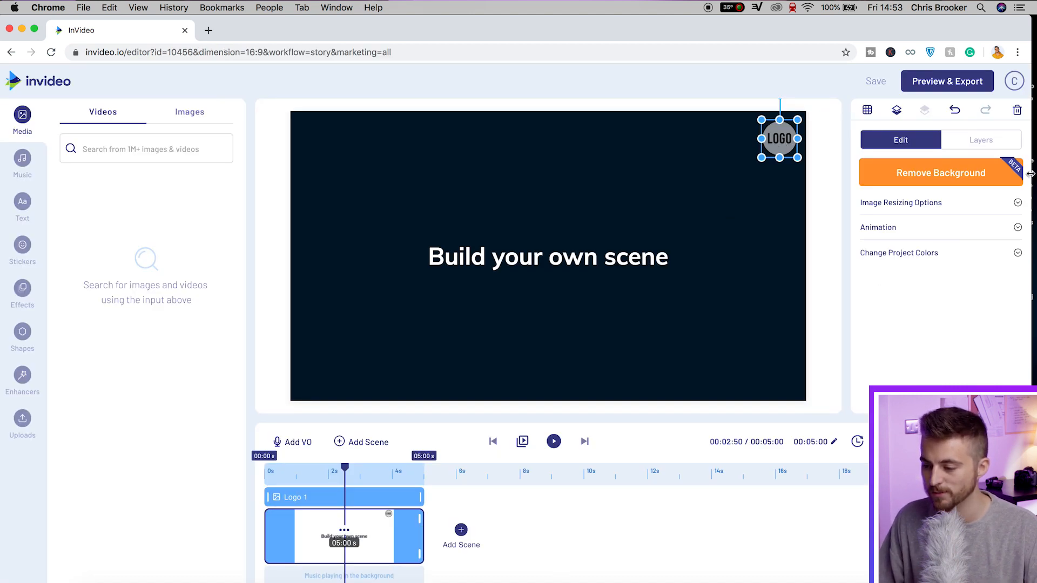
Delete the placeholder logo and the "Build your own scene" text from the scene.
click(993, 142)
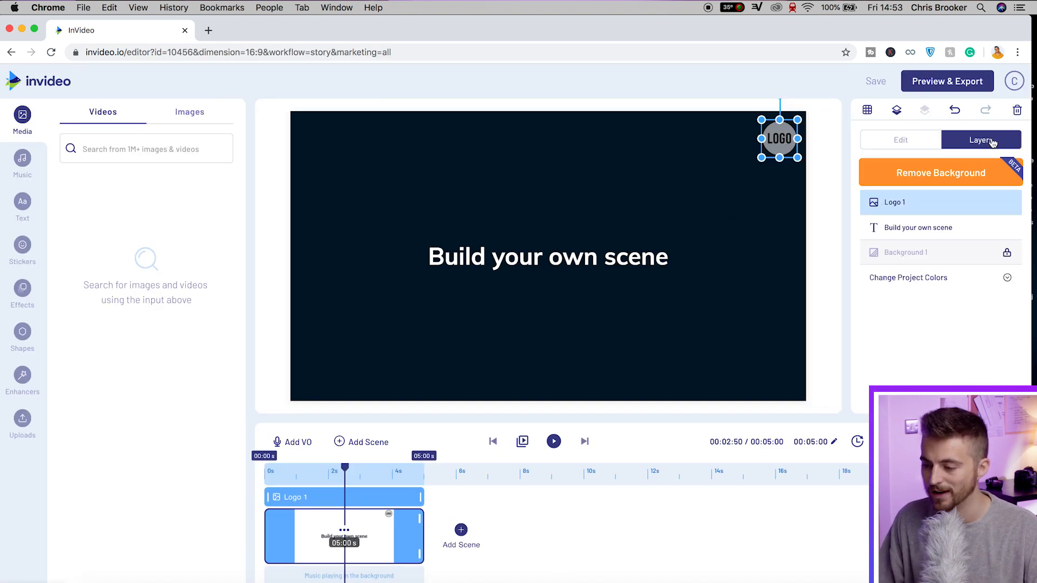
click(926, 218)
click(938, 168)
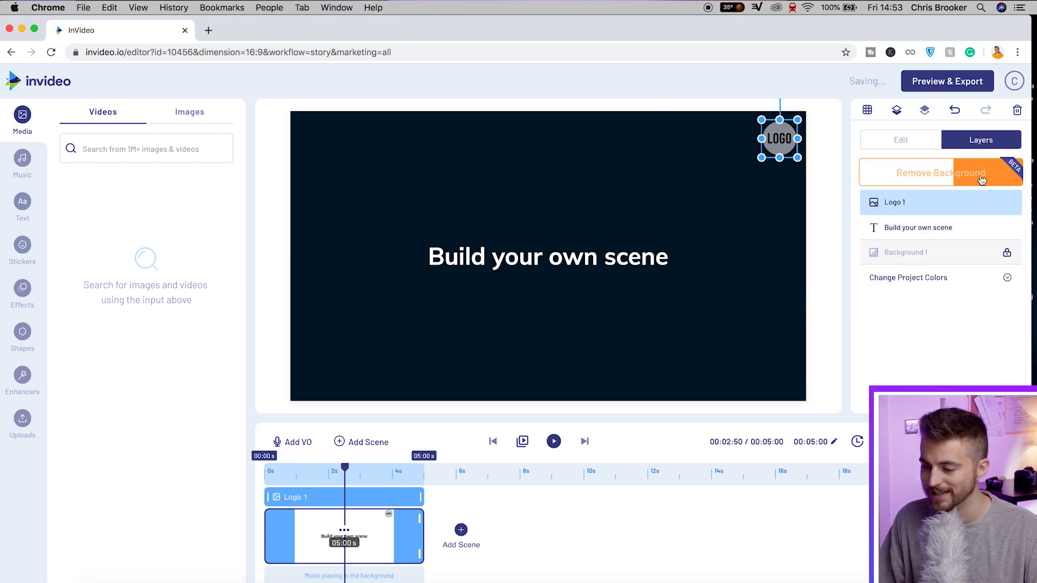
click(1016, 111)
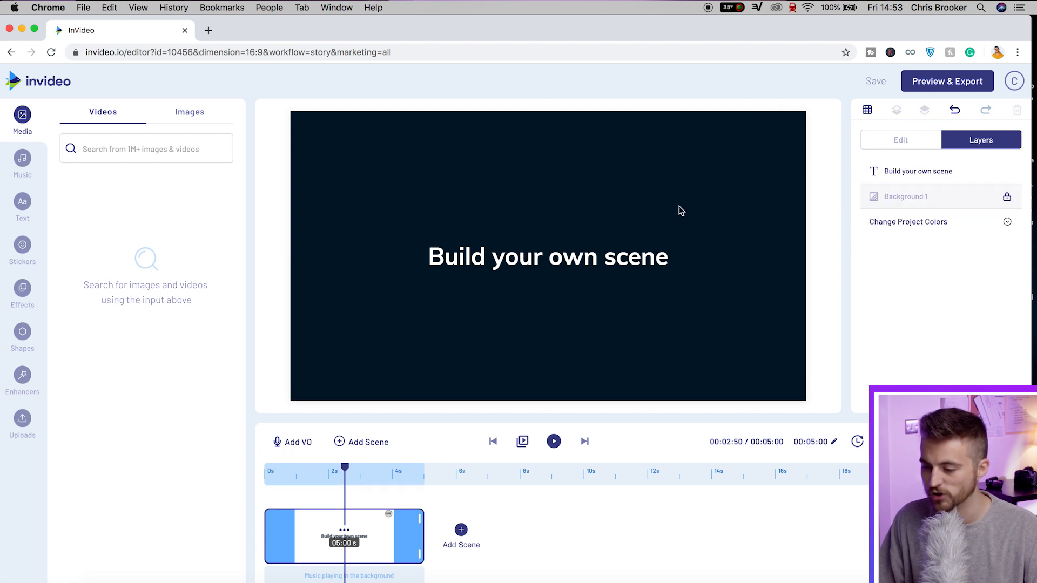
click(640, 260)
click(1014, 112)
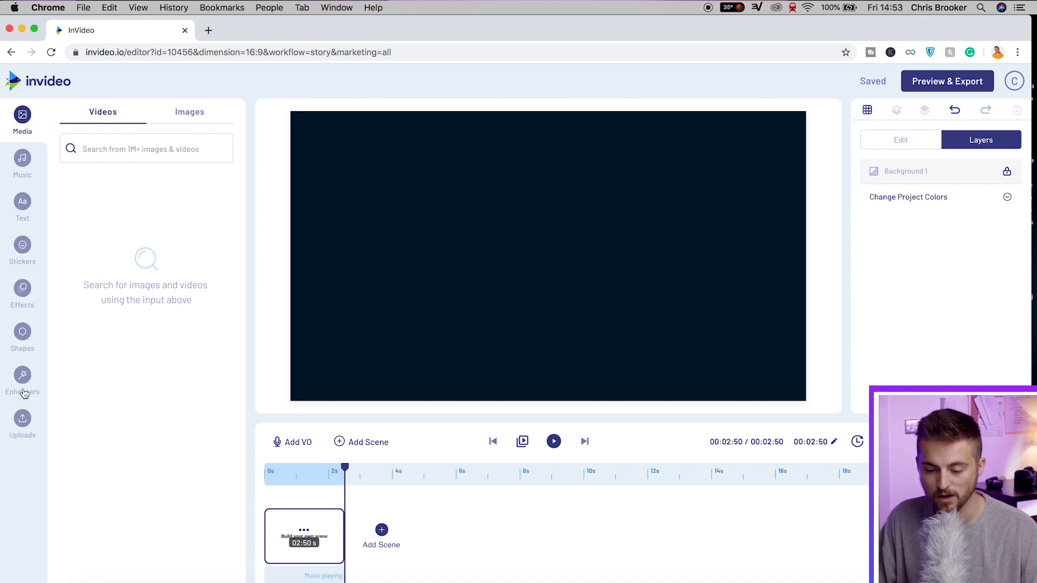
Add the uploaded tripod camera image to the scene and scale and position it so it fills the whole canvas.
click(21, 419)
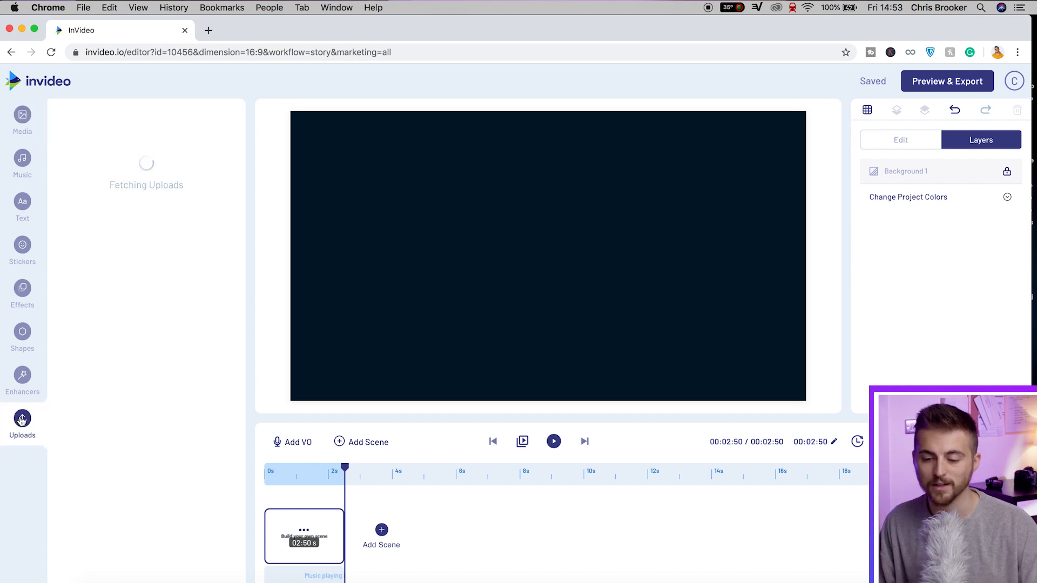
click(116, 166)
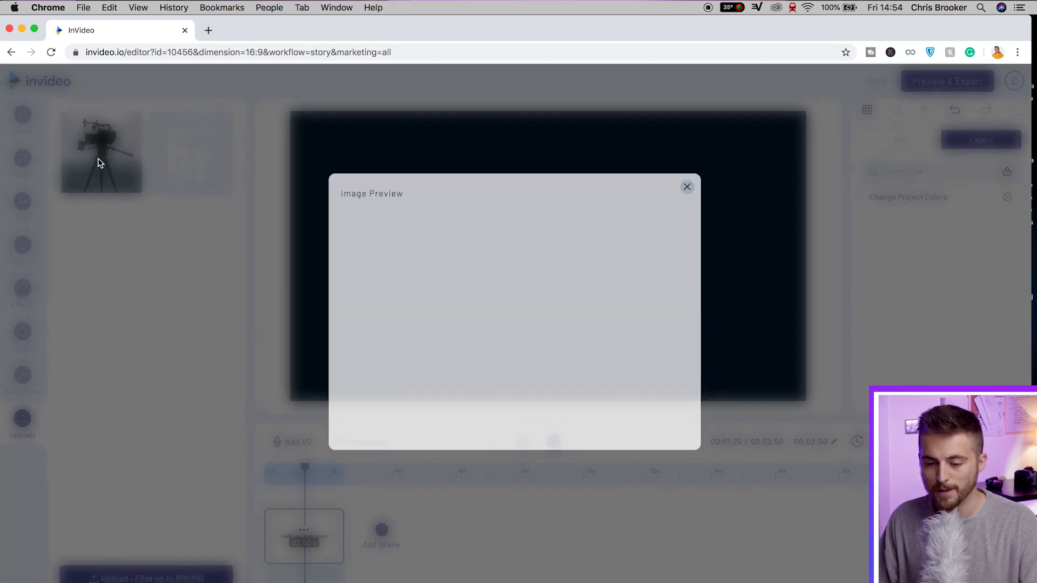
click(107, 292)
click(100, 152)
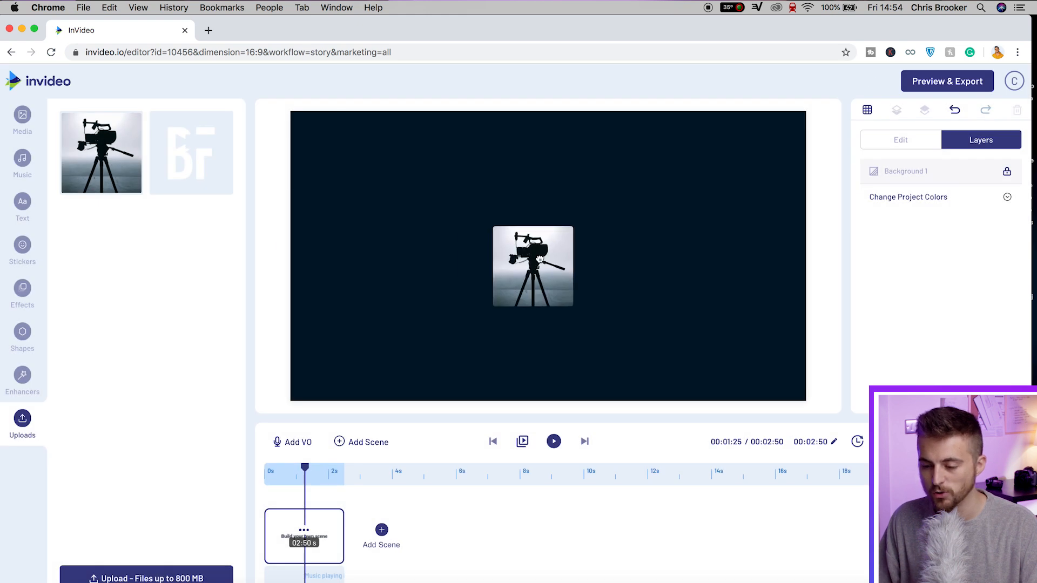
drag(548, 208, 429, 98)
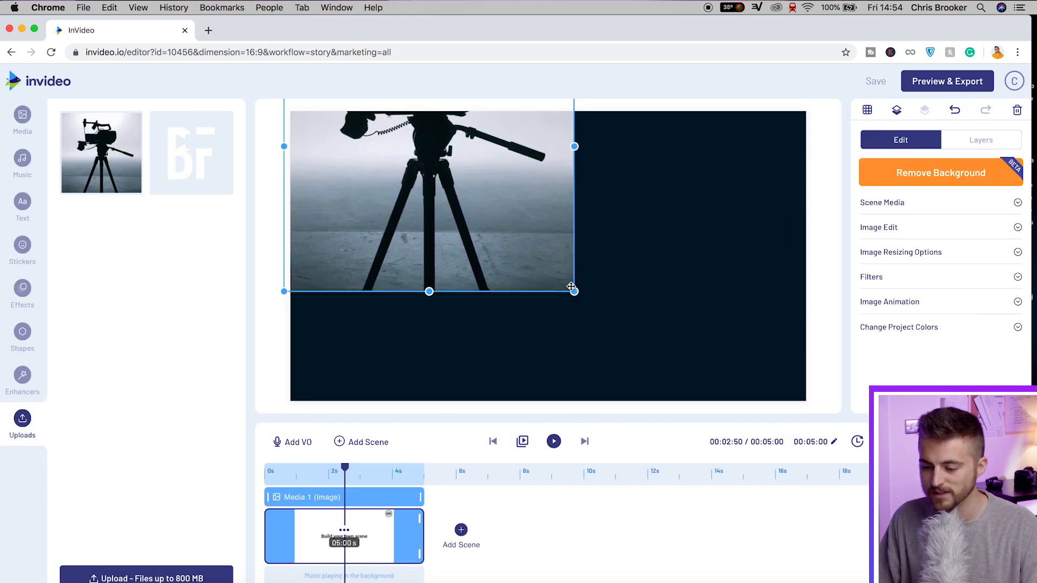
drag(553, 271, 810, 413)
drag(599, 240, 599, 330)
Blur the camera image by 4 px.
click(922, 173)
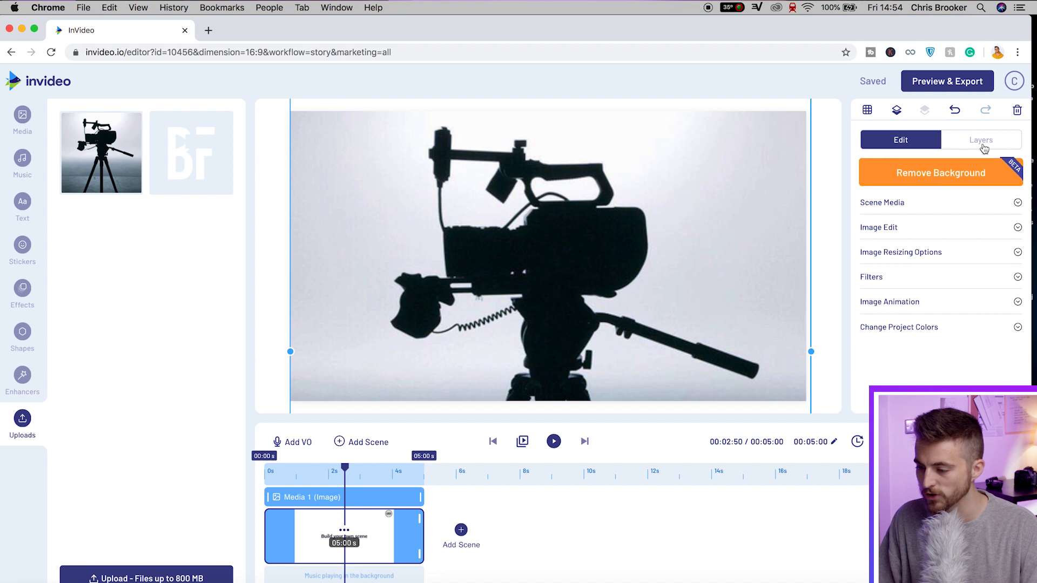
click(918, 209)
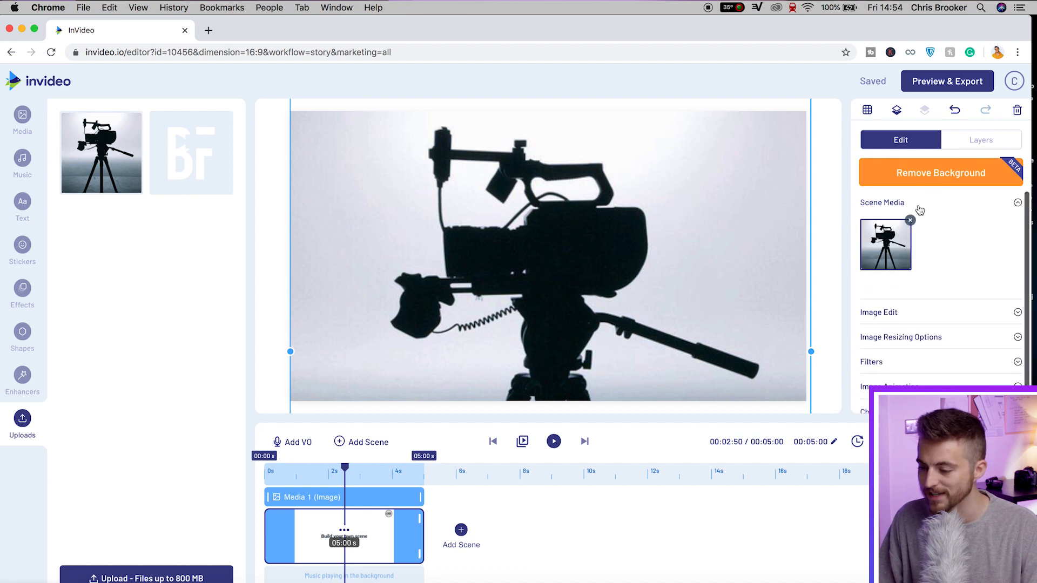
click(934, 206)
click(902, 227)
scroll(875, 233, down, 1)
drag(864, 288, 895, 288)
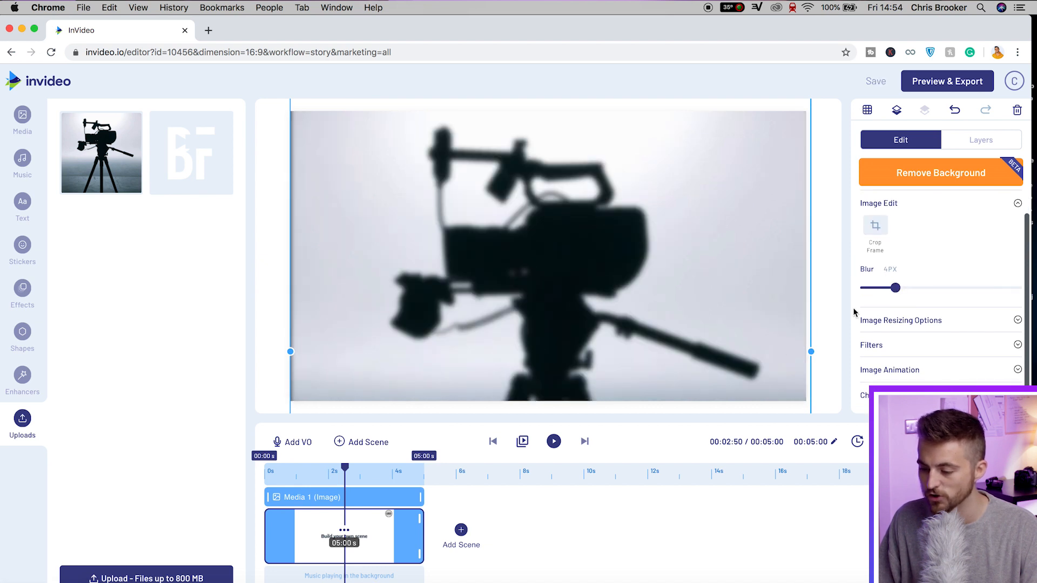
Enlarge the blurred camera image slightly and reposition it so its edges extend beyond both sides of the canvas.
drag(811, 351, 837, 351)
drag(776, 331, 764, 336)
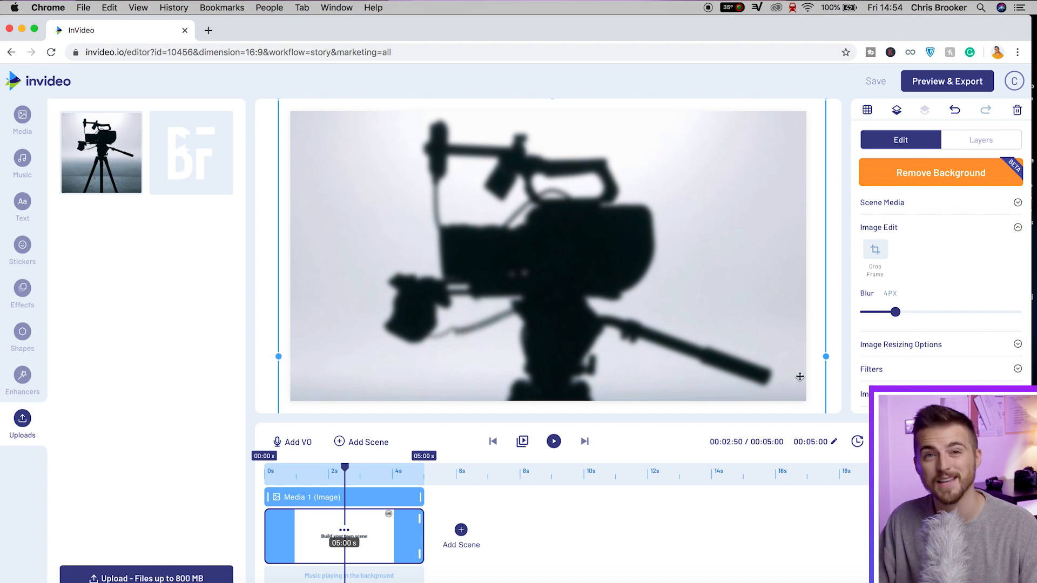
click(942, 230)
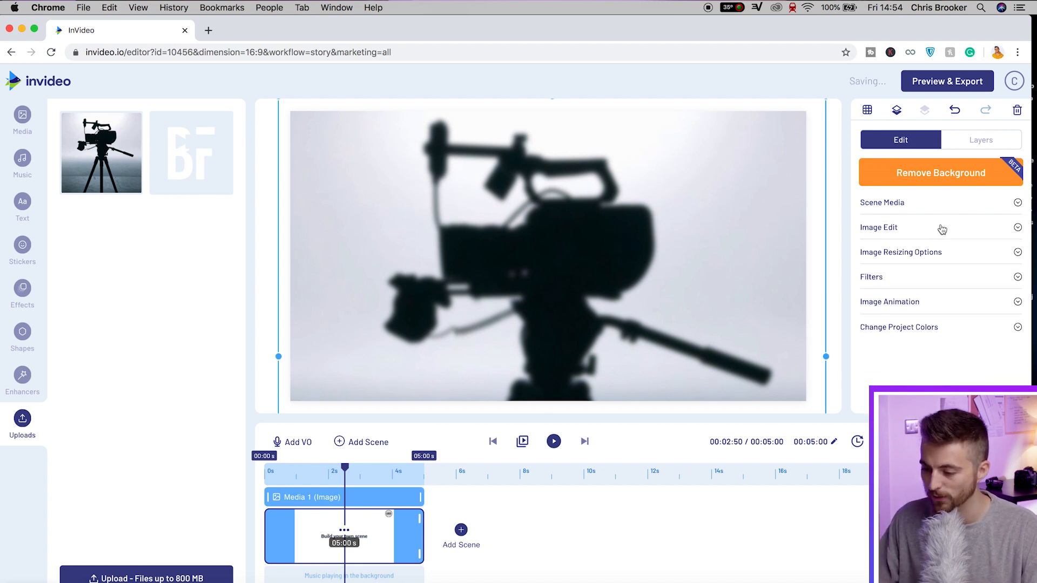
Try the 1977 filter on the camera image and set the filter back to None.
click(921, 258)
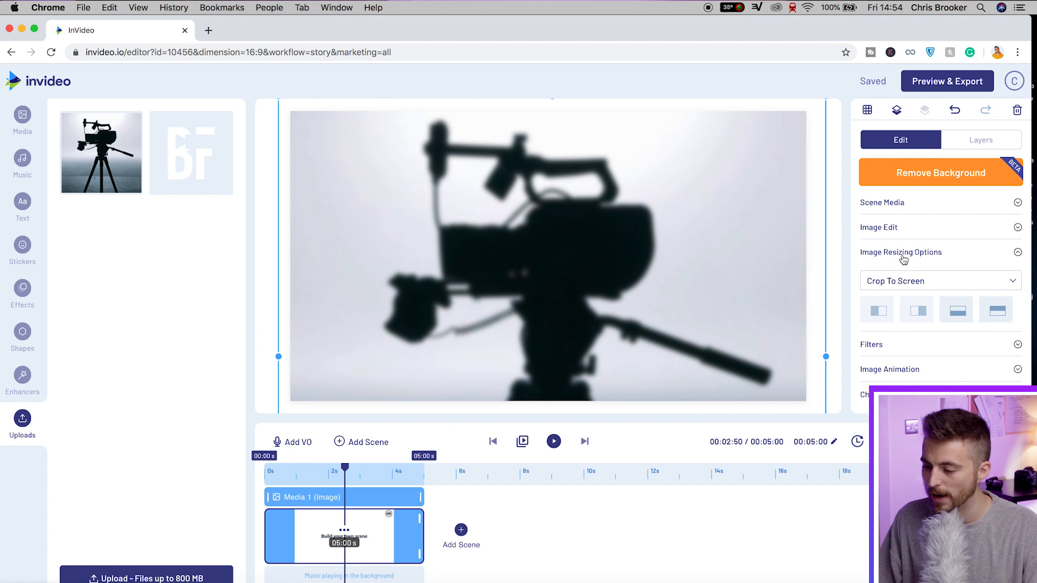
click(946, 257)
click(911, 278)
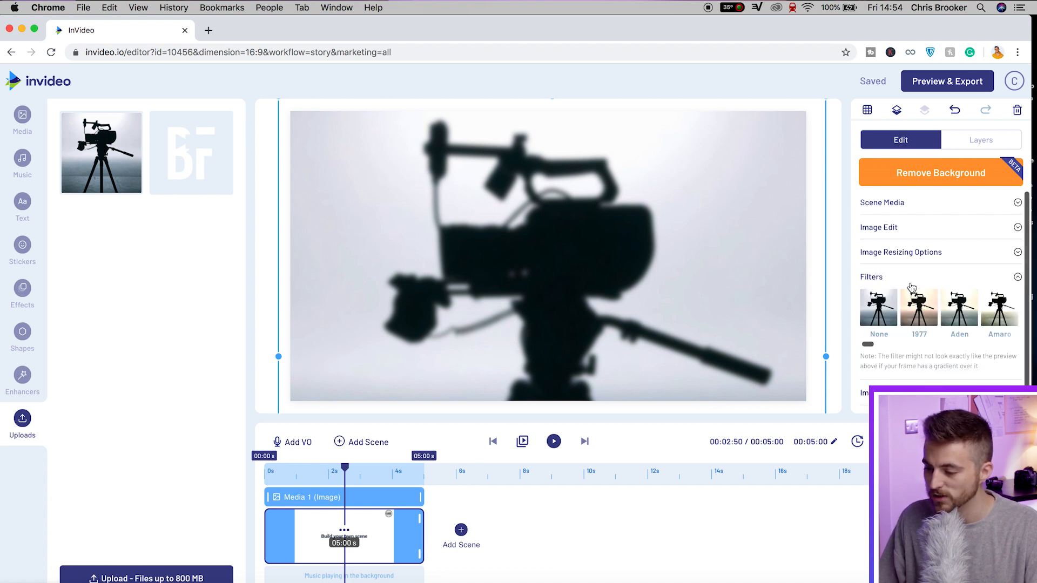
scroll(918, 303, down, 1)
click(917, 290)
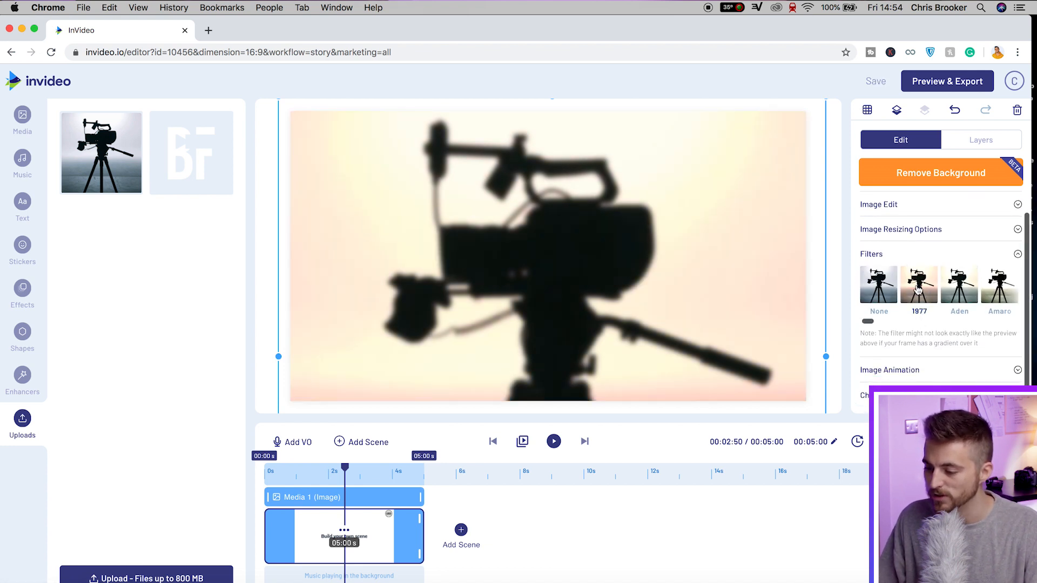
click(878, 285)
scroll(926, 250, up, 1)
click(918, 277)
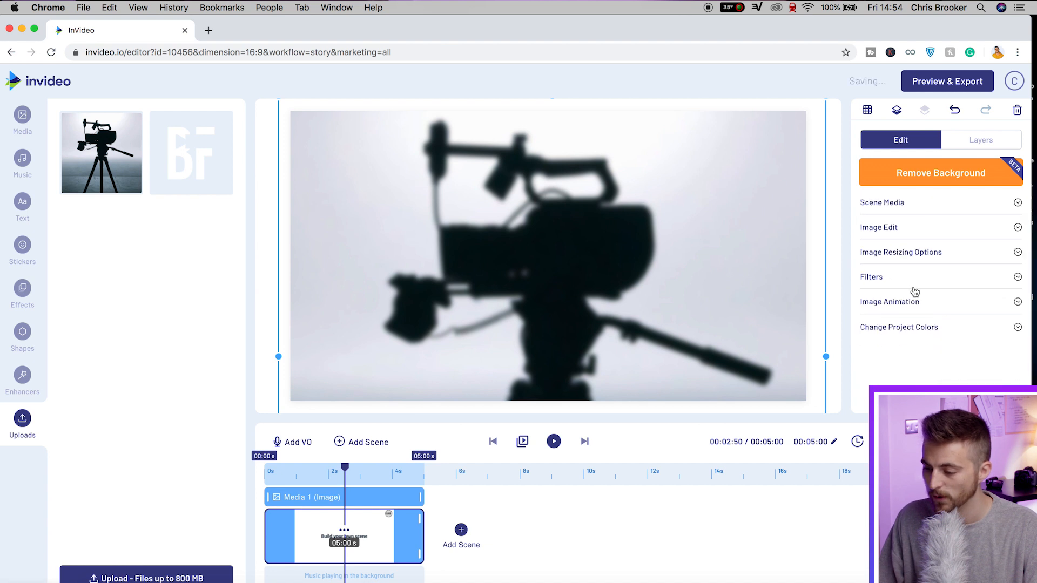
Apply the first preset of the In image animations to the camera image and lengthen its animation duration.
click(914, 303)
scroll(900, 316, down, 2)
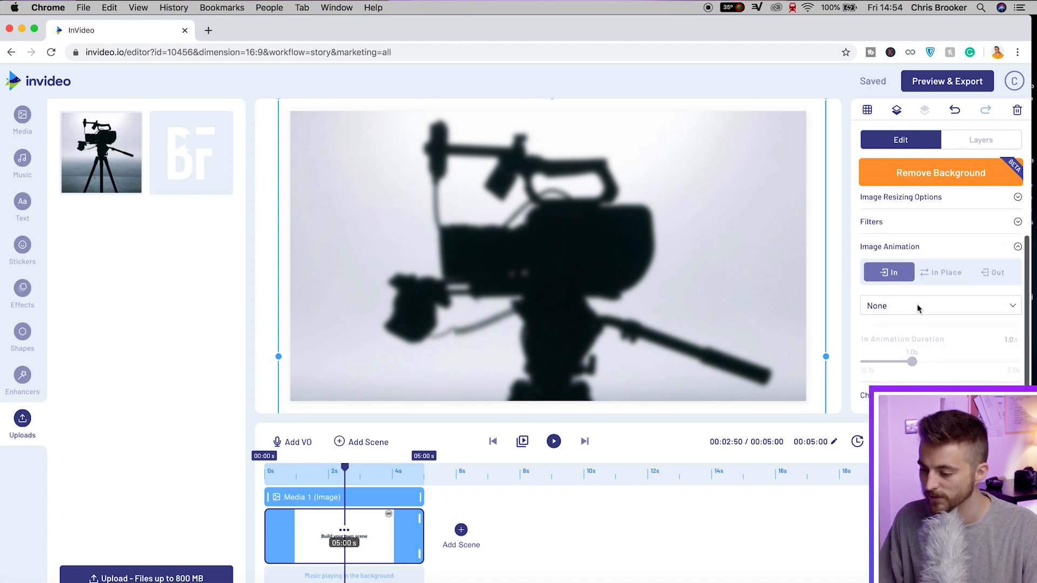
click(924, 312)
scroll(885, 362, down, 2)
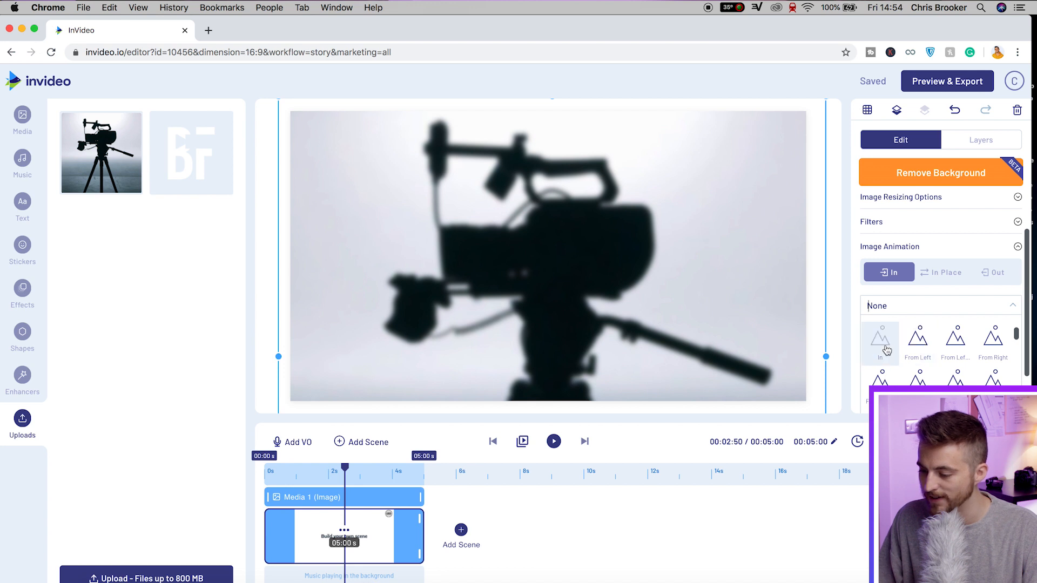
click(880, 341)
drag(914, 366, 969, 366)
View the template's project colors and play the scene to check the image animation.
scroll(917, 355, down, 3)
click(900, 395)
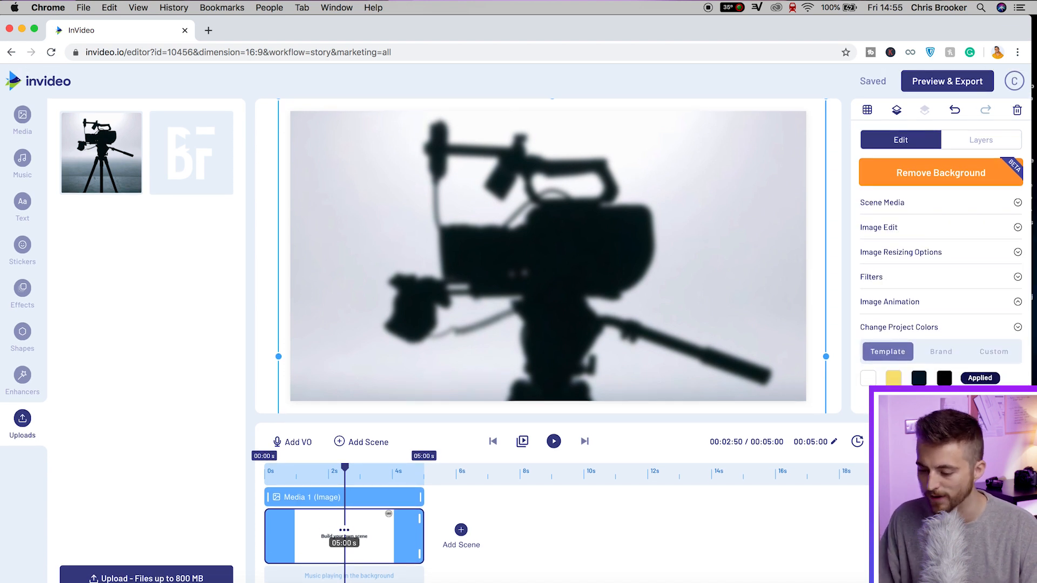
click(554, 442)
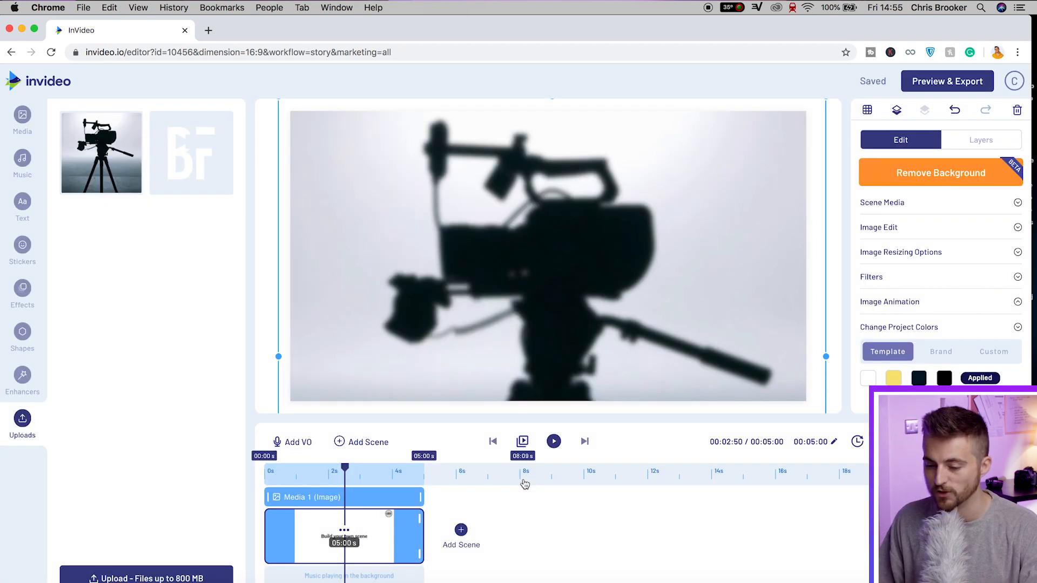
Look through the Angry tracks in the InVideo music collection and the list of other music categories.
click(23, 162)
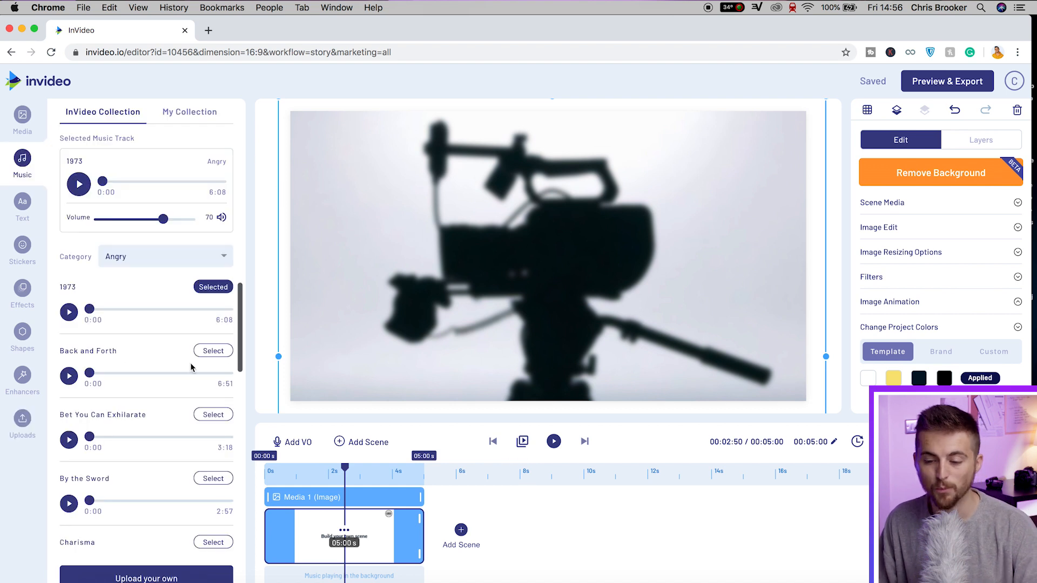
scroll(170, 388, down, 10)
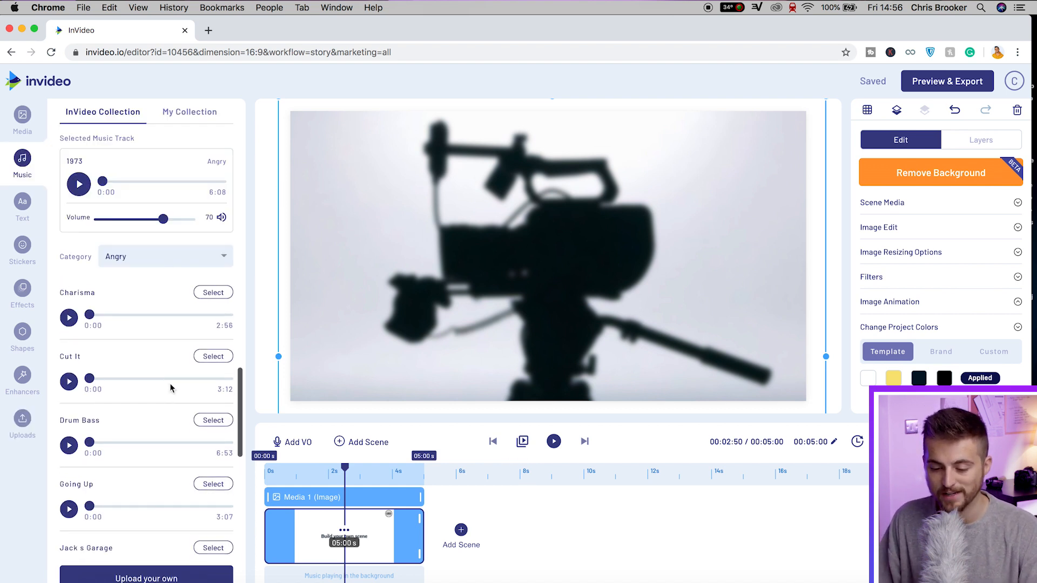
click(162, 252)
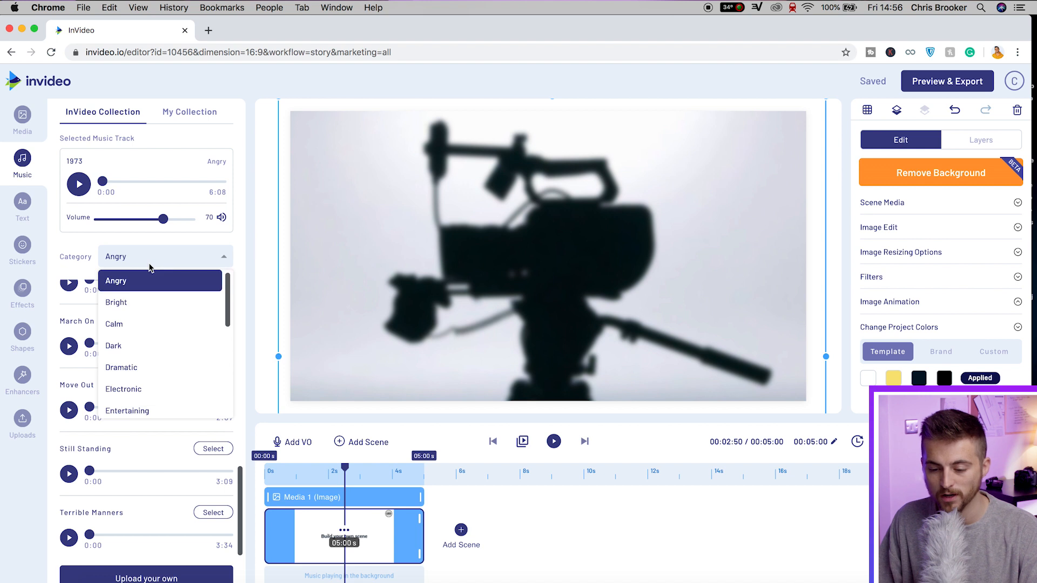
scroll(138, 363, down, 5)
scroll(136, 363, up, 3)
scroll(137, 362, up, 3)
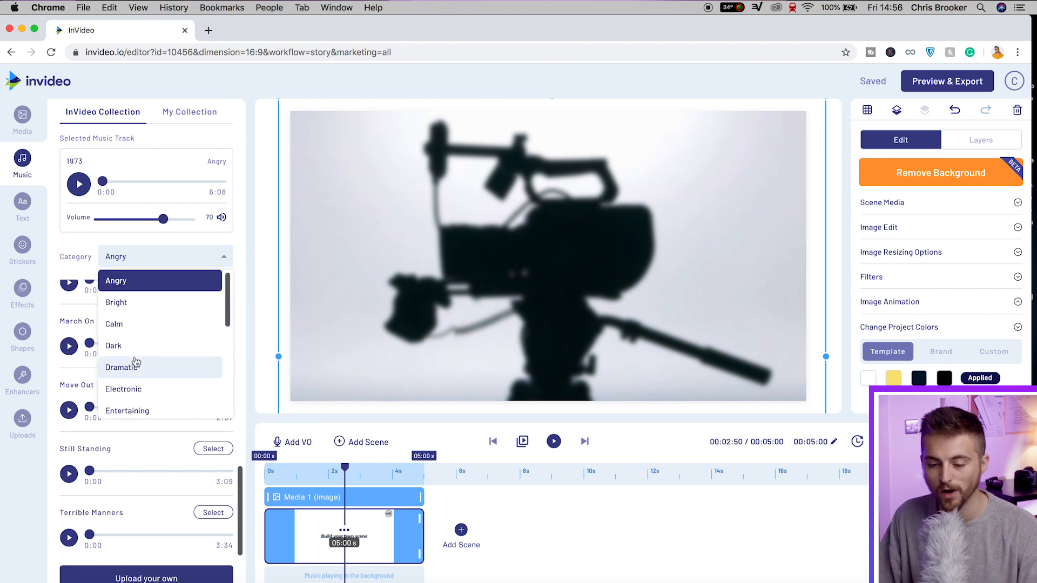
click(152, 257)
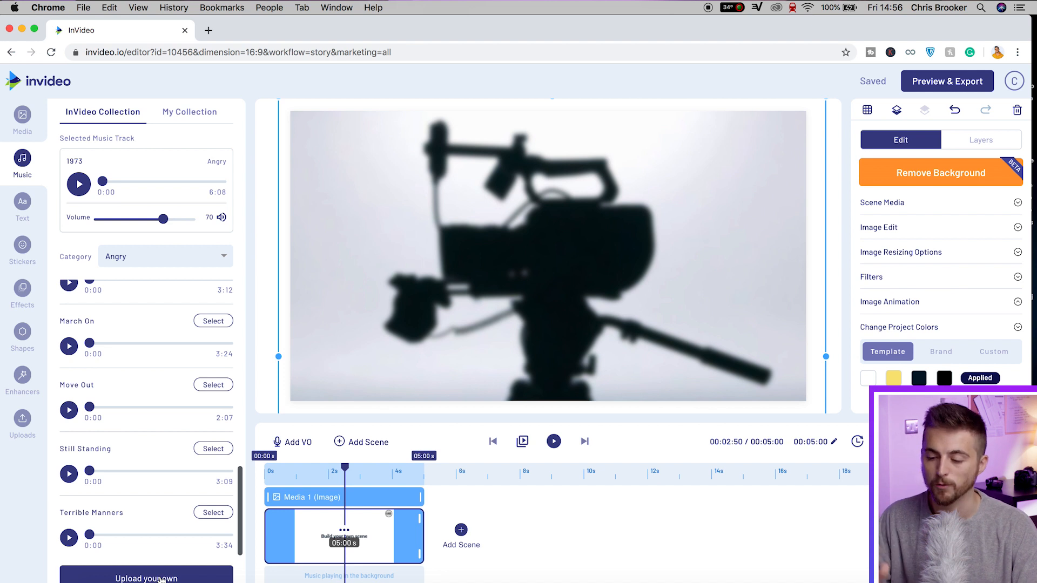
Add an H1 heading over the camera image and replace its placeholder text with the creator's surname in capitals.
click(22, 206)
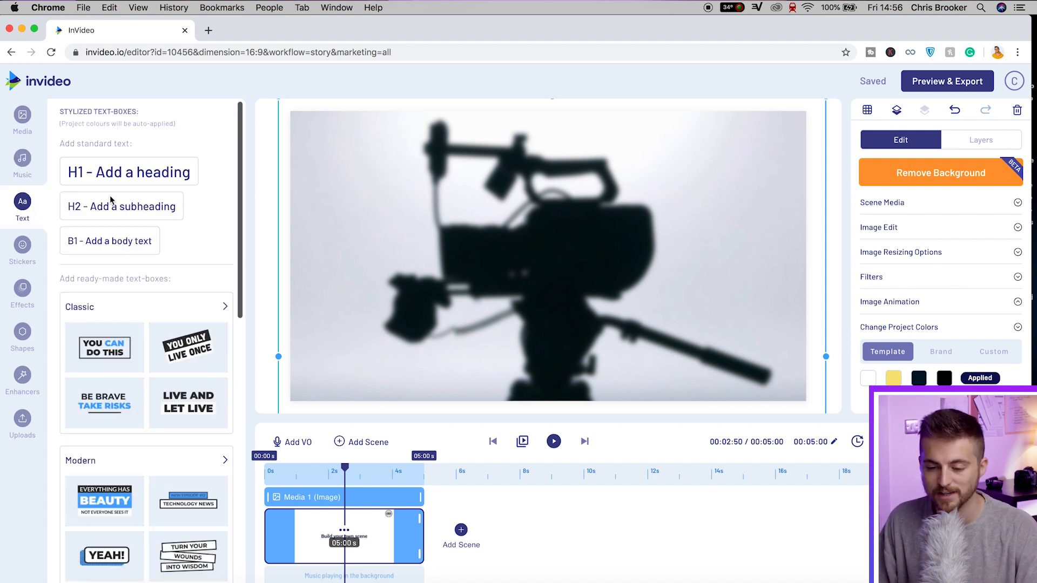
click(155, 177)
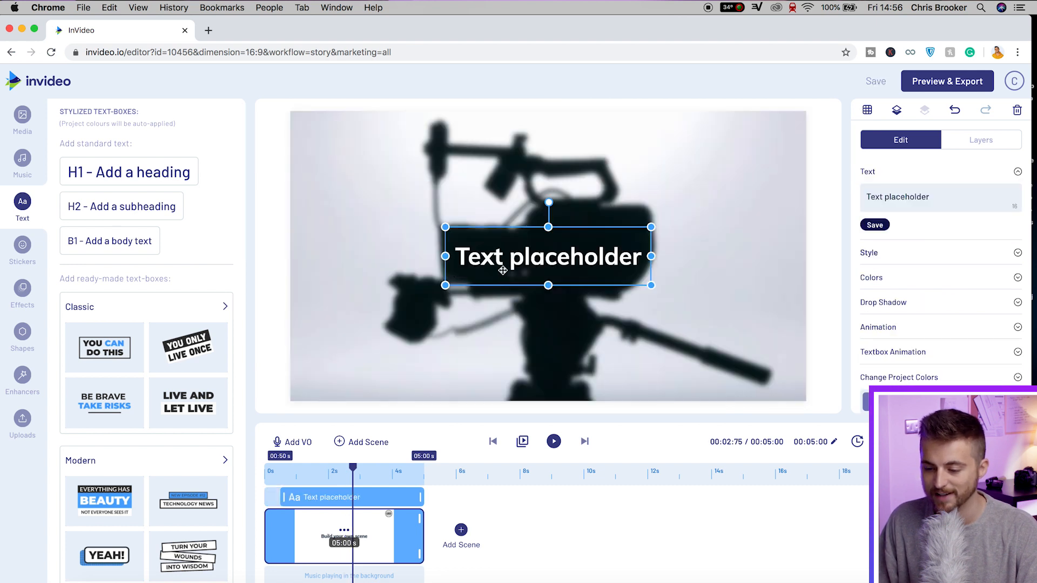
double_click(541, 258)
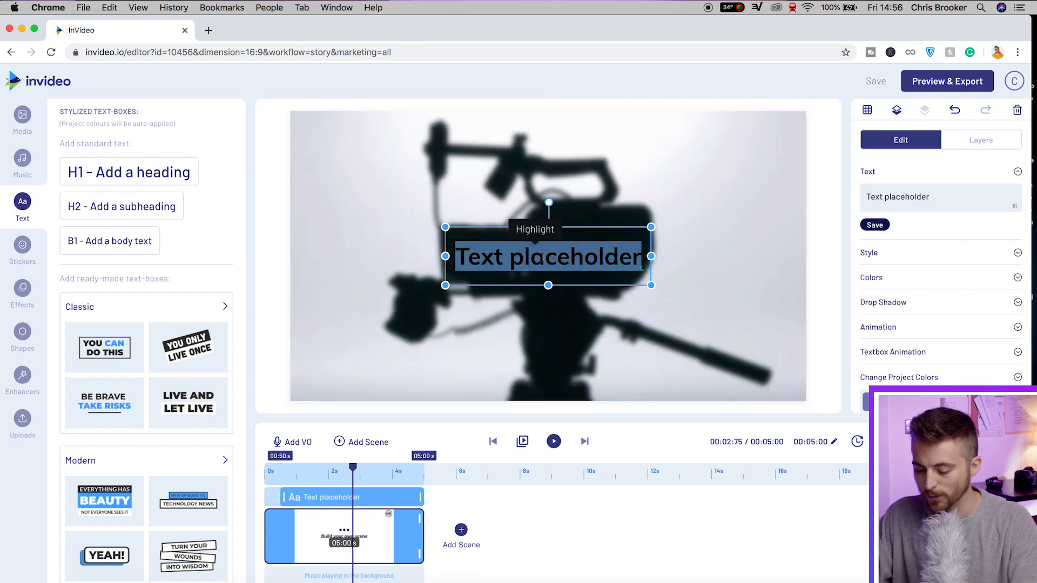
text(BROOKER)
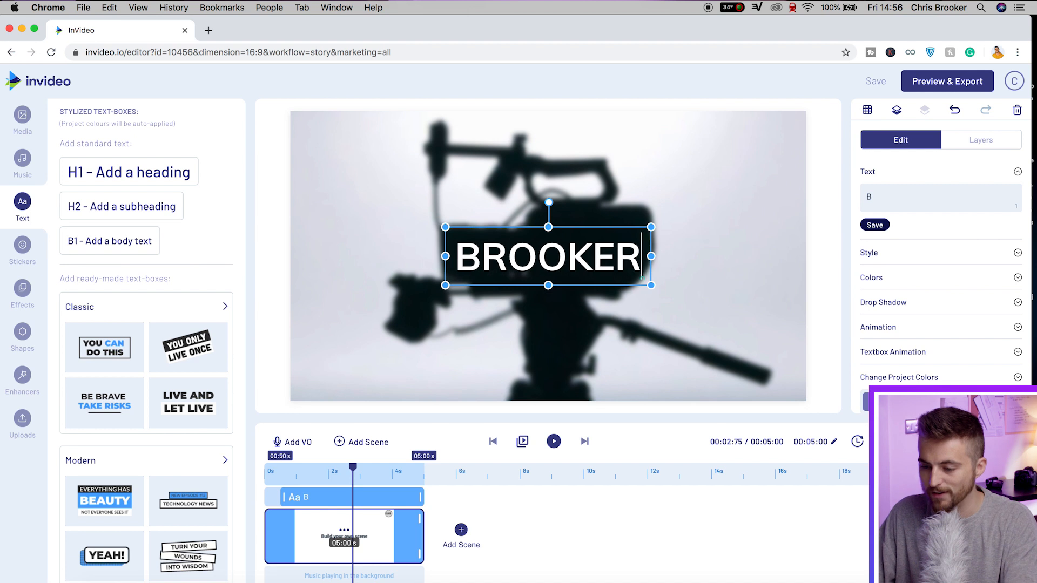
Apply bold and italic styling to the heading text.
click(907, 261)
click(952, 211)
click(937, 180)
click(927, 199)
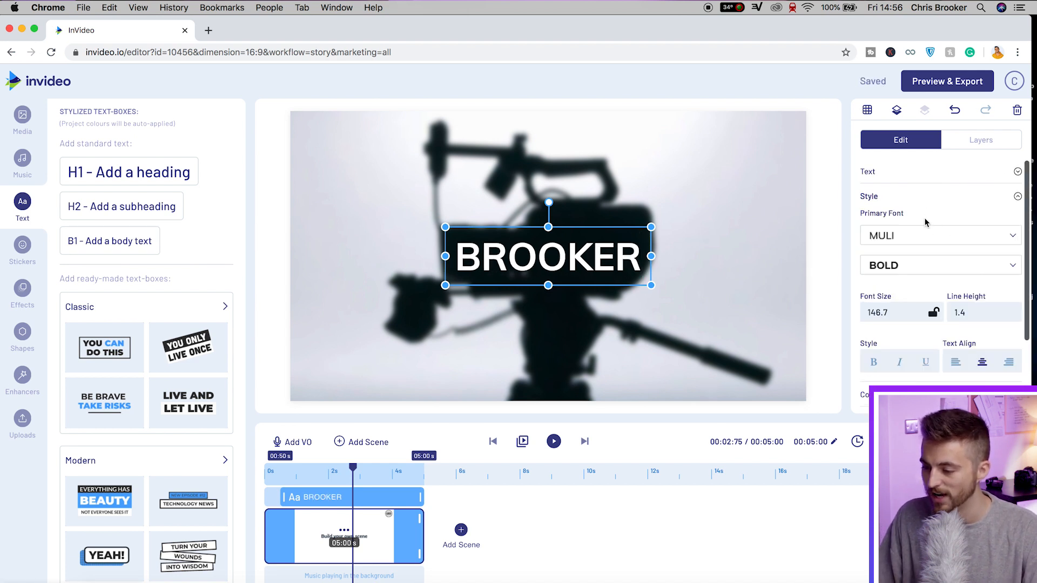
scroll(932, 231, down, 1)
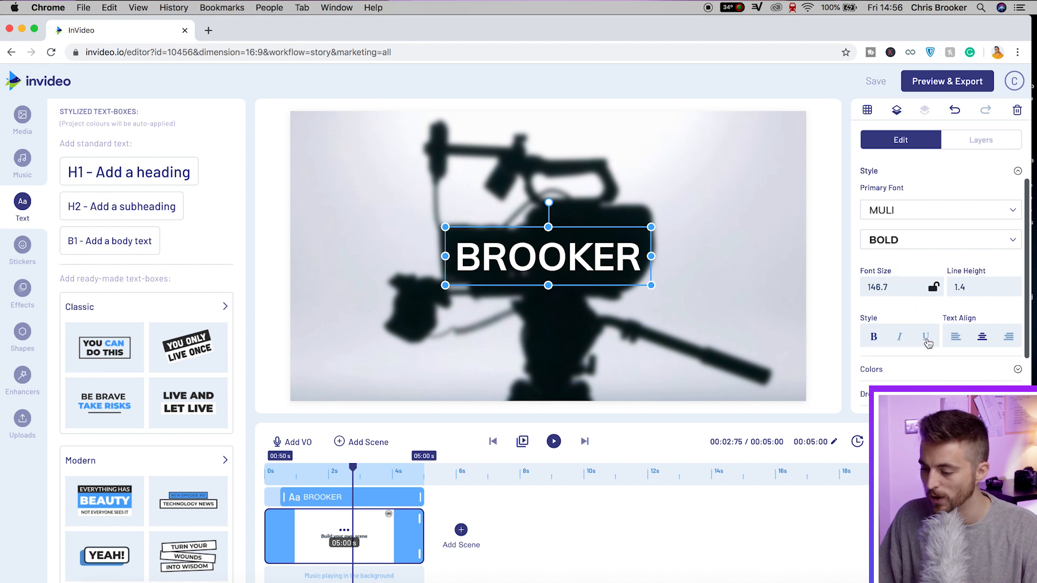
click(899, 337)
click(919, 173)
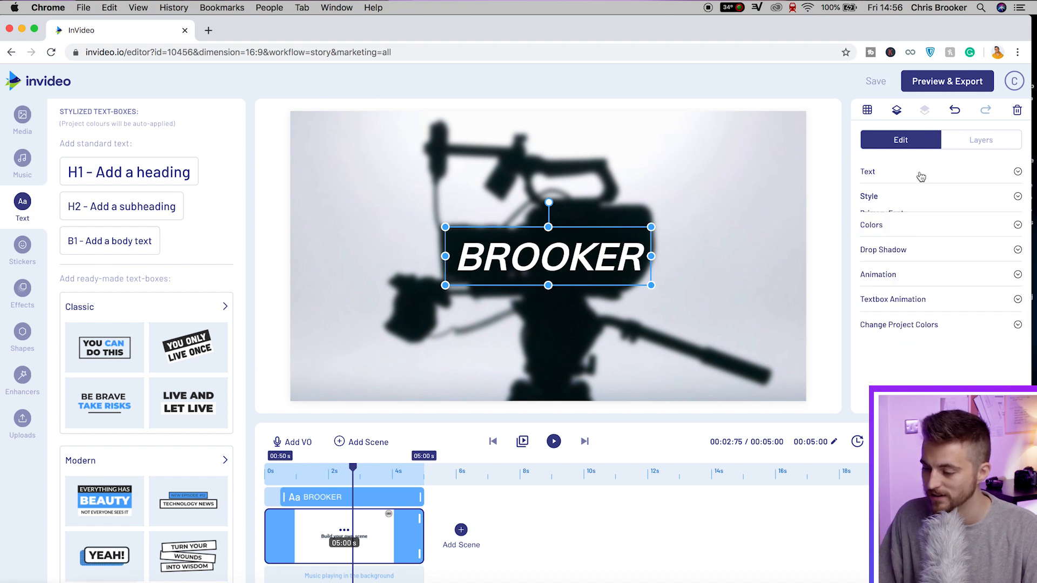
Turn on the heading's drop shadow and make the shadow red.
click(912, 250)
click(864, 268)
click(883, 268)
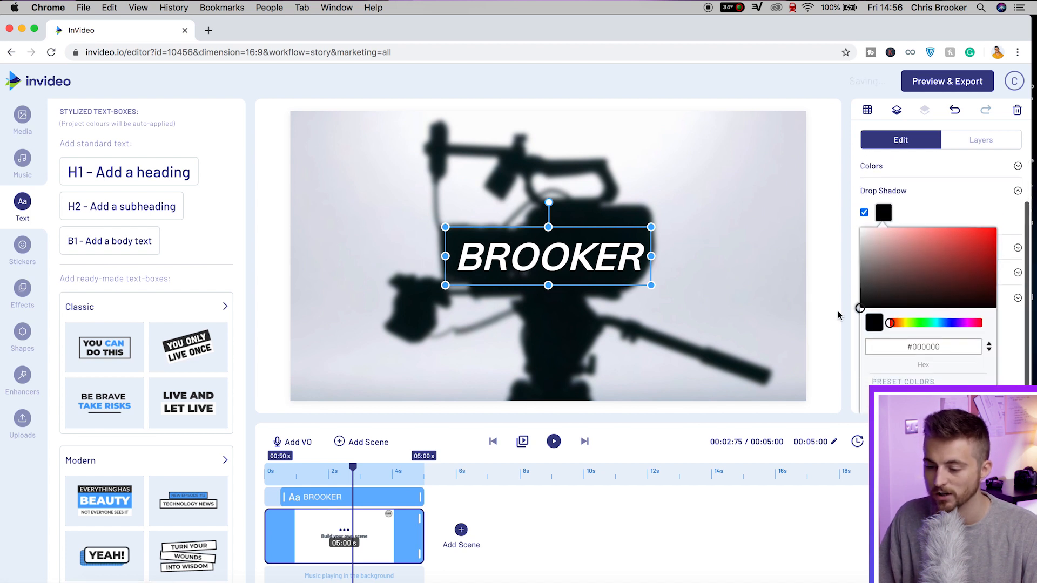
click(996, 208)
drag(927, 289, 934, 224)
click(951, 208)
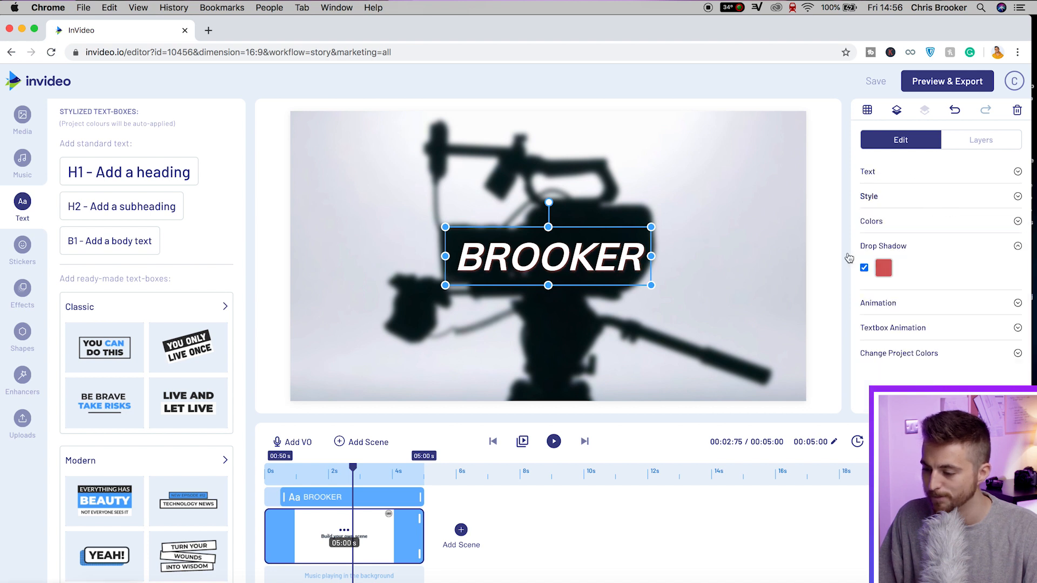
Check the heading's text and textbox animation options, and delete the heading from the scene.
click(898, 303)
scroll(917, 280, down, 3)
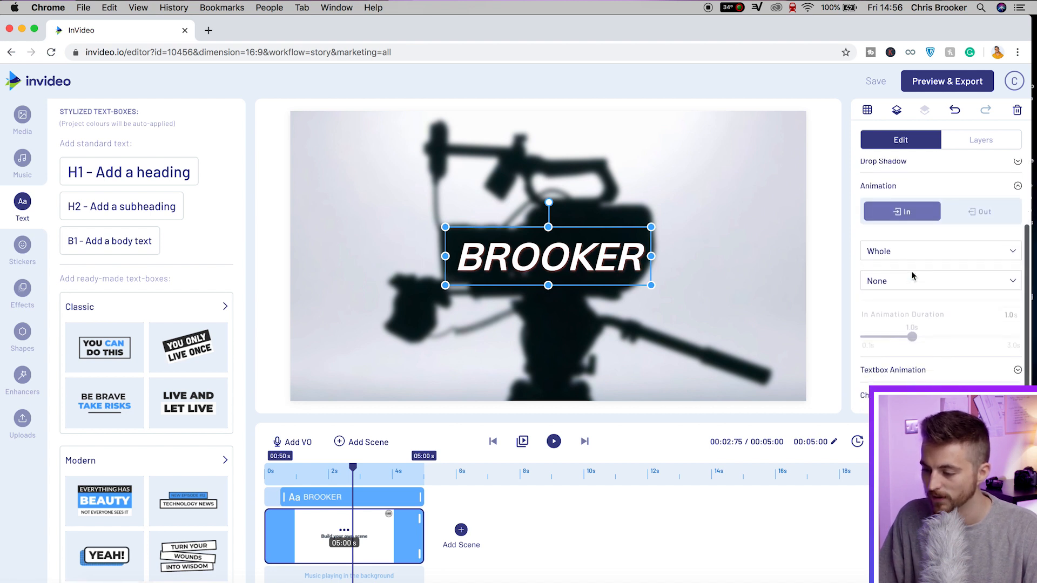
click(895, 369)
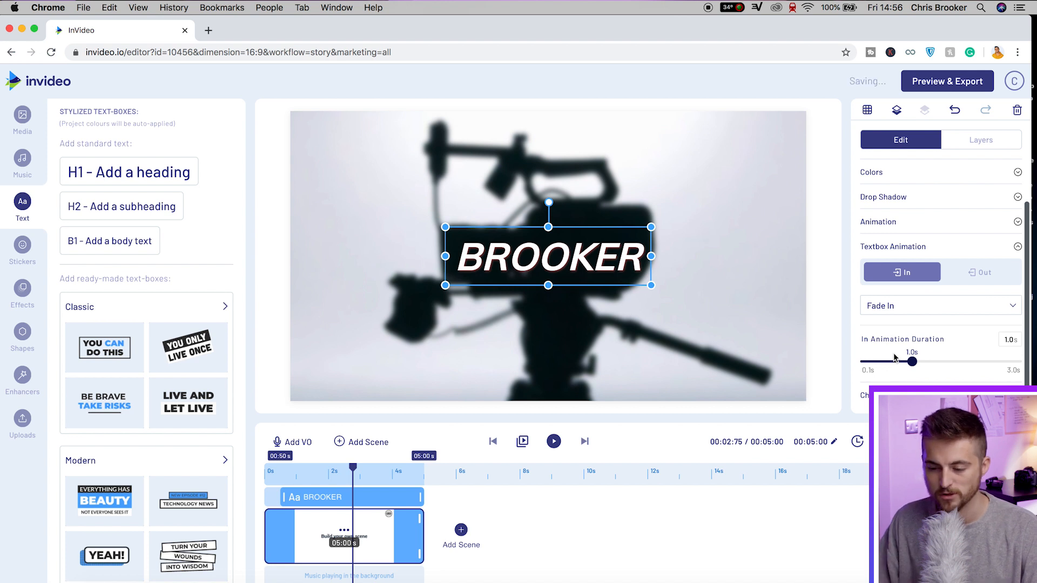
click(1016, 111)
Add the ready-made YouTube credit with the rounded white bar from the Social Media Credits text boxes.
scroll(194, 203, down, 2)
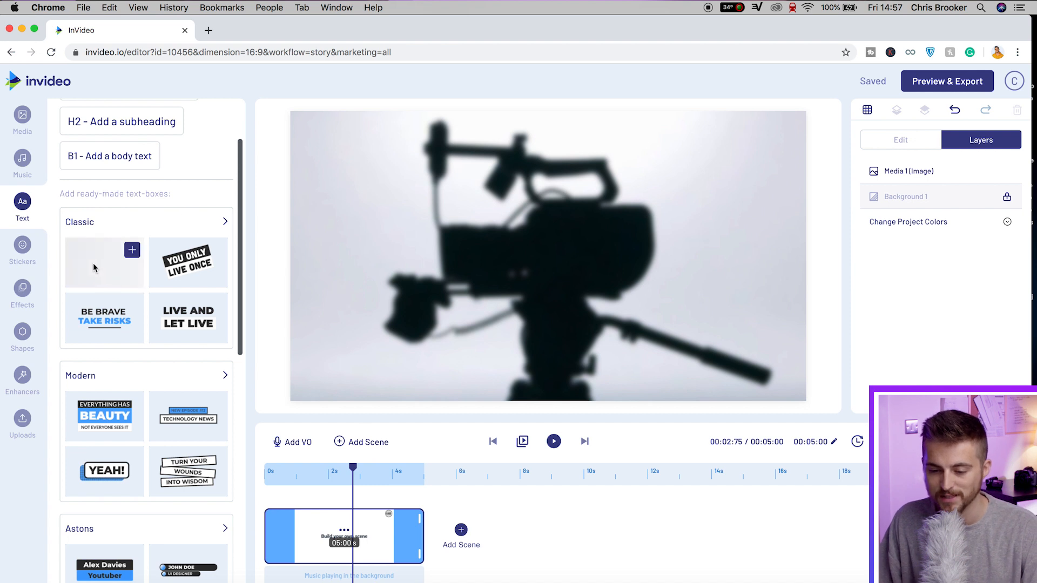
scroll(192, 307, down, 3)
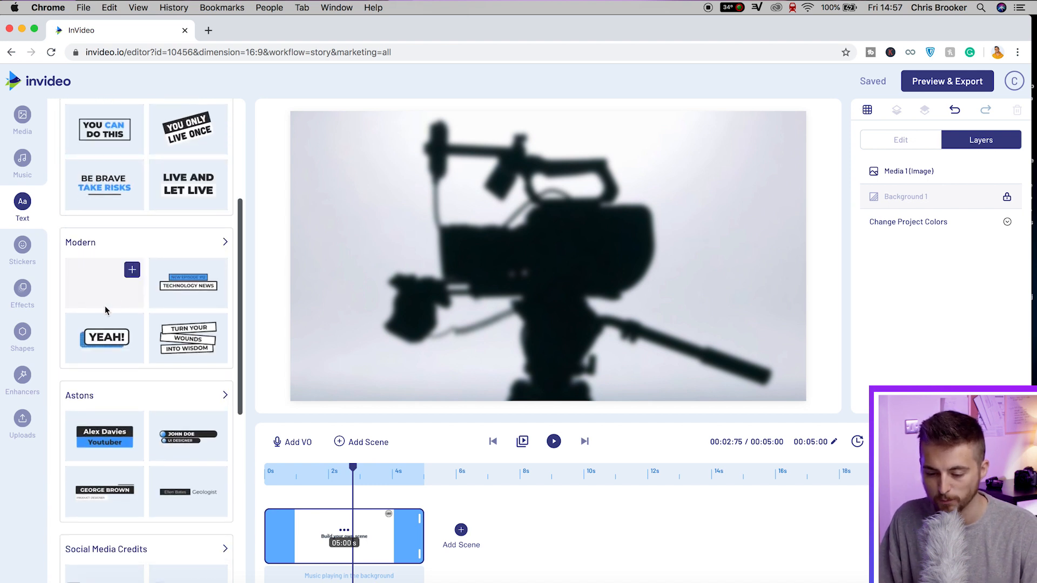
scroll(104, 353, down, 3)
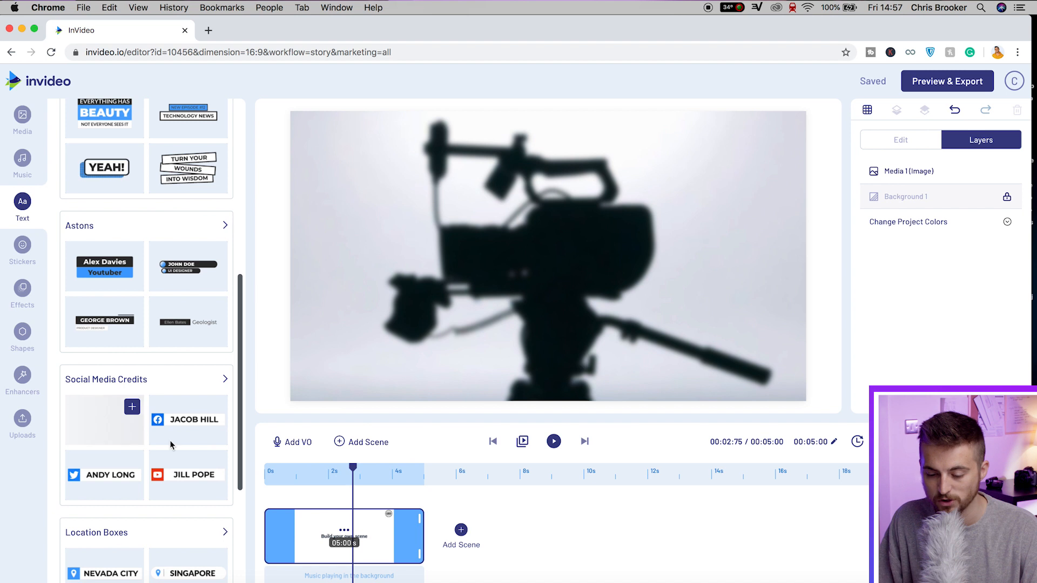
scroll(170, 439, down, 4)
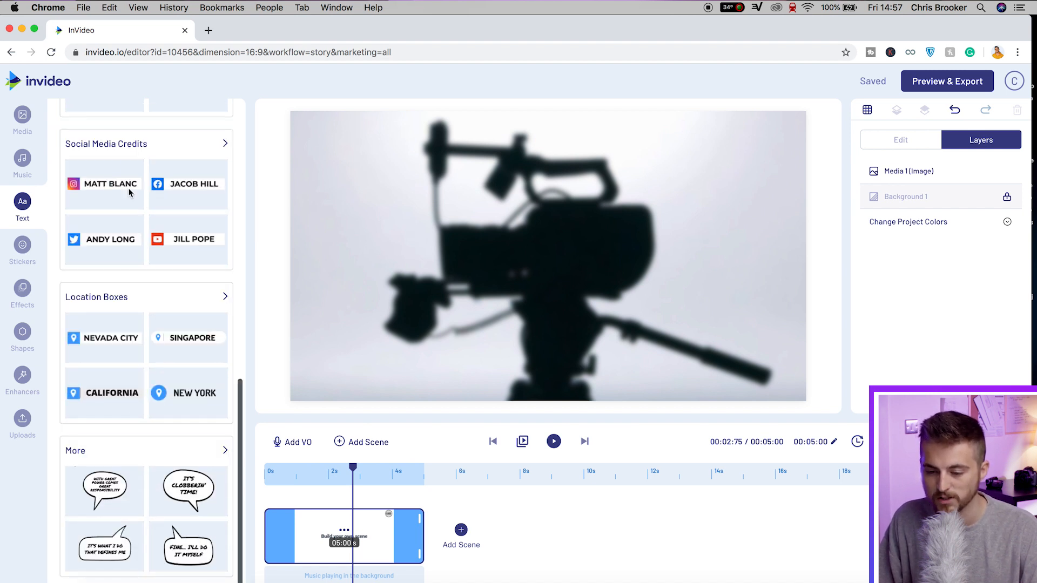
click(215, 147)
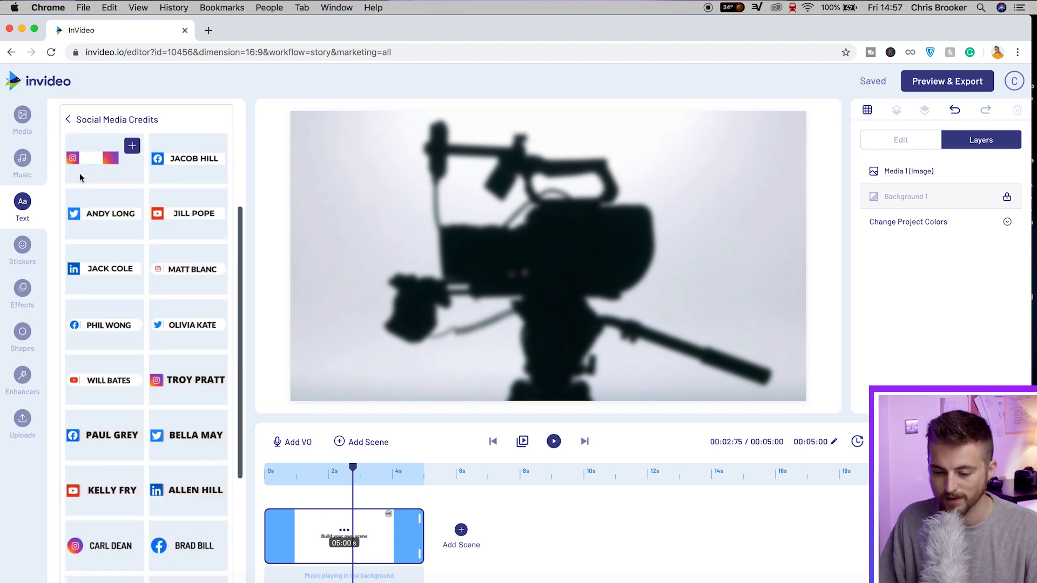
scroll(117, 449, down, 2)
scroll(117, 449, down, 1)
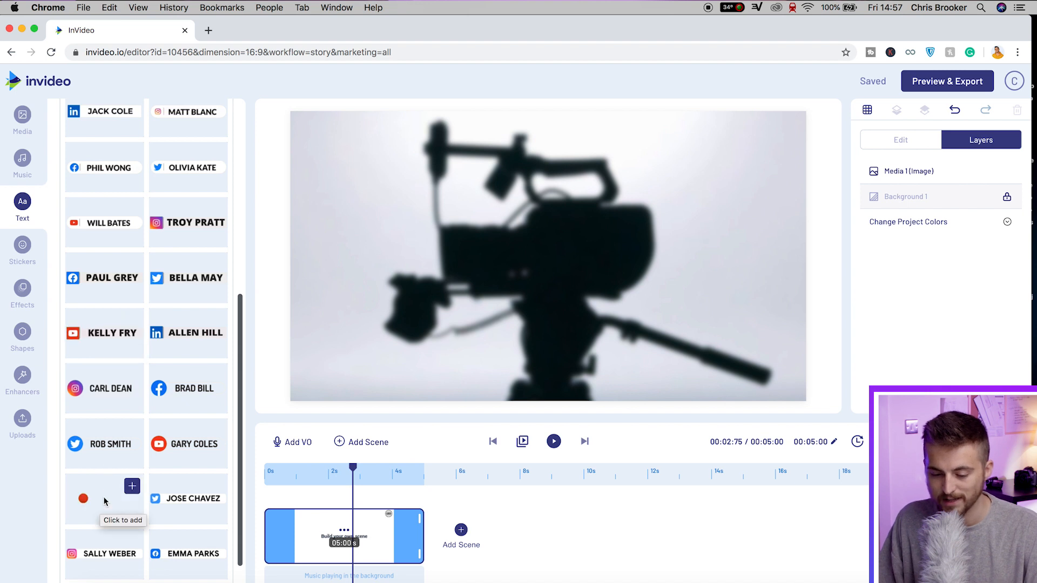
click(104, 501)
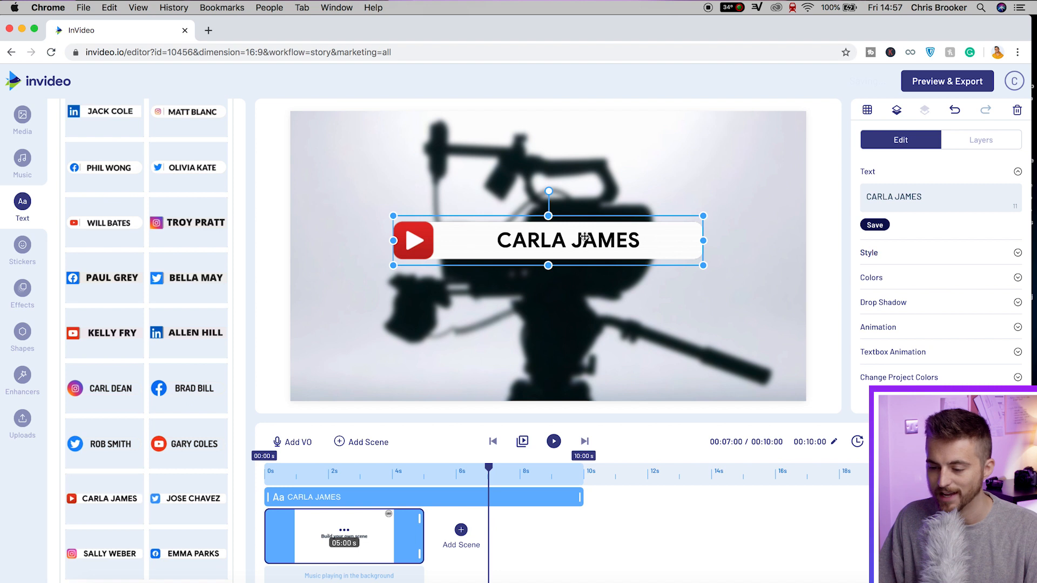
Replace the YouTube credit's sample name with BROOKERFILMS and save the text.
triple_click(924, 197)
text(BROOKERFILMS)
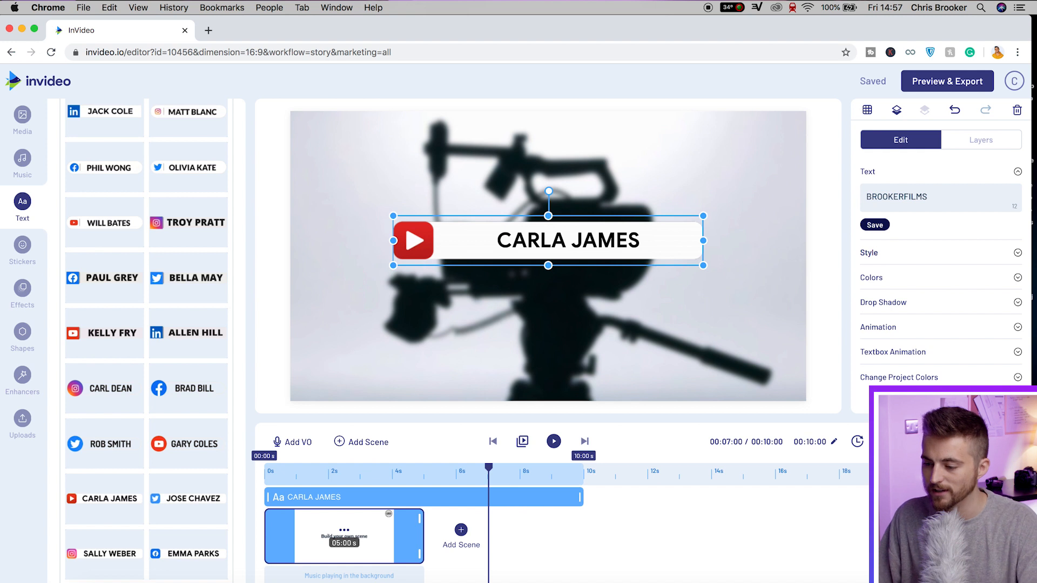
click(884, 226)
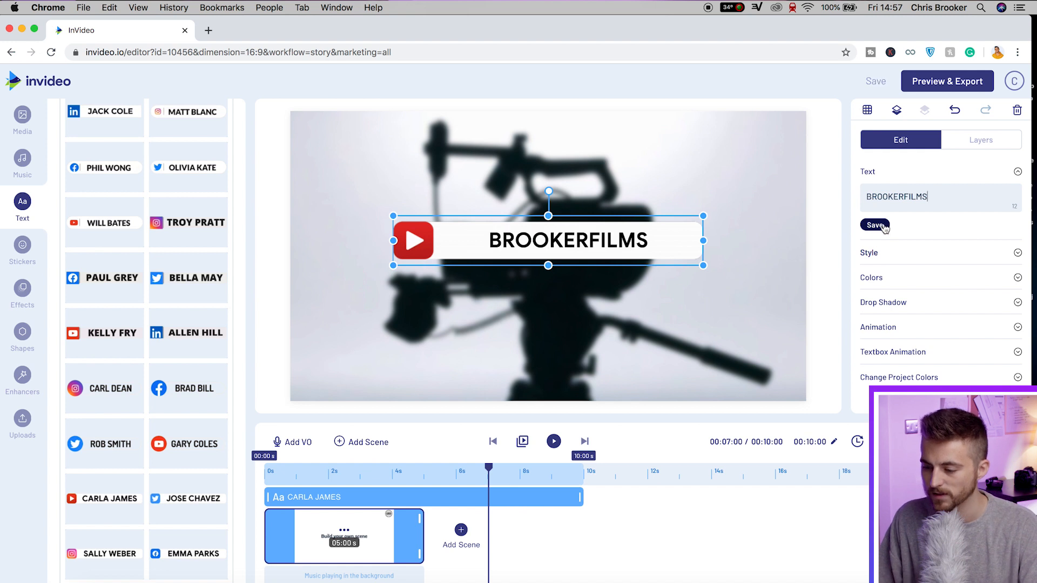
Look over the credit's text style options and play the scene from the start to preview the credit.
click(887, 264)
scroll(914, 232, down, 2)
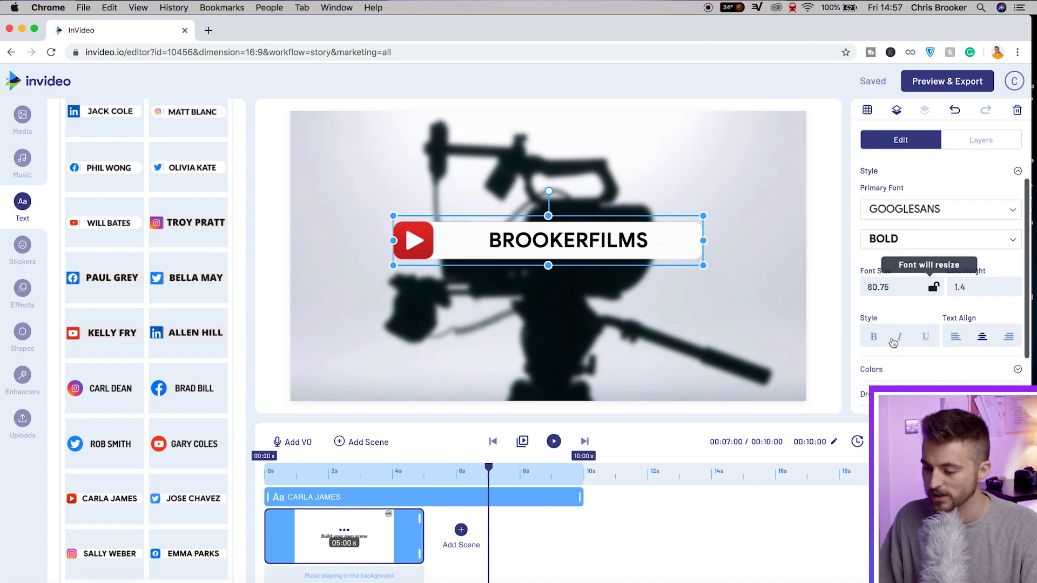
scroll(894, 342, down, 3)
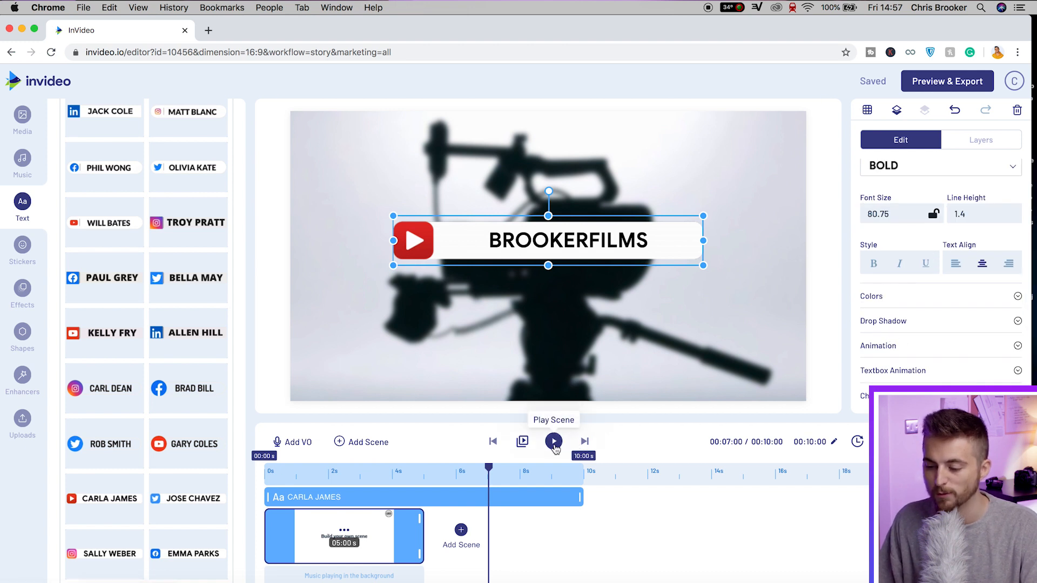
click(554, 443)
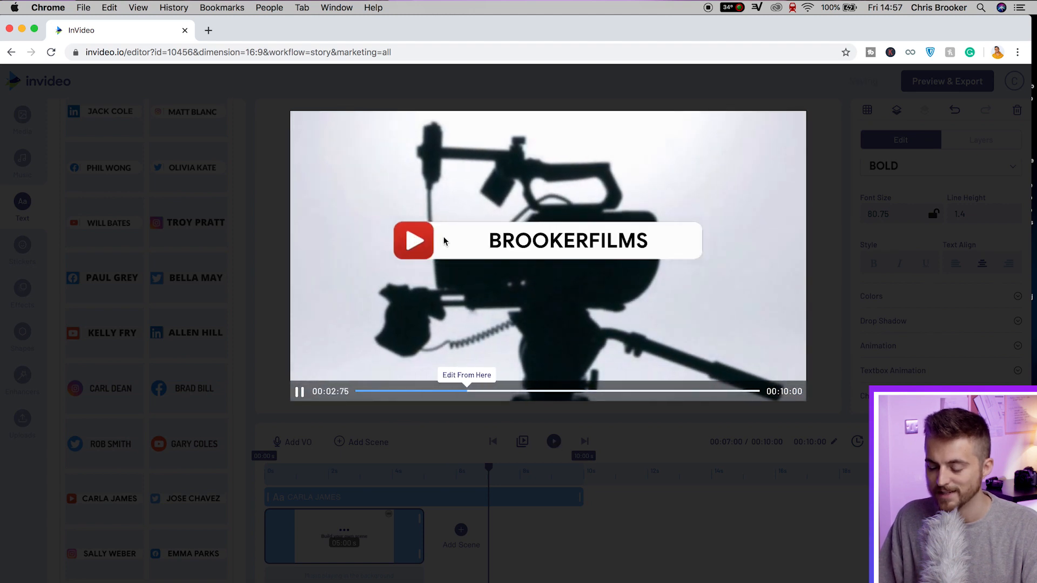
drag(507, 392, 244, 401)
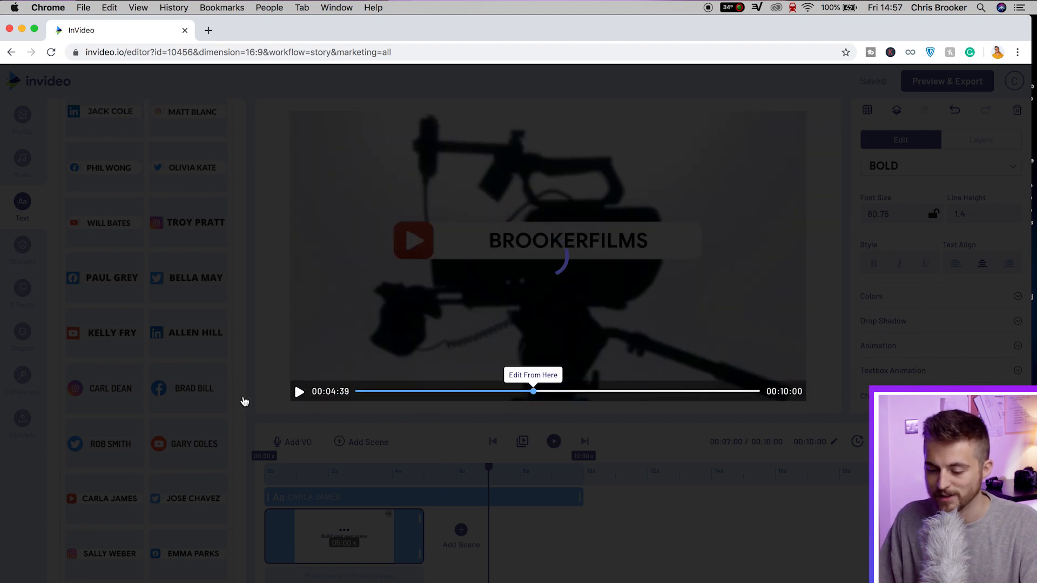
click(300, 393)
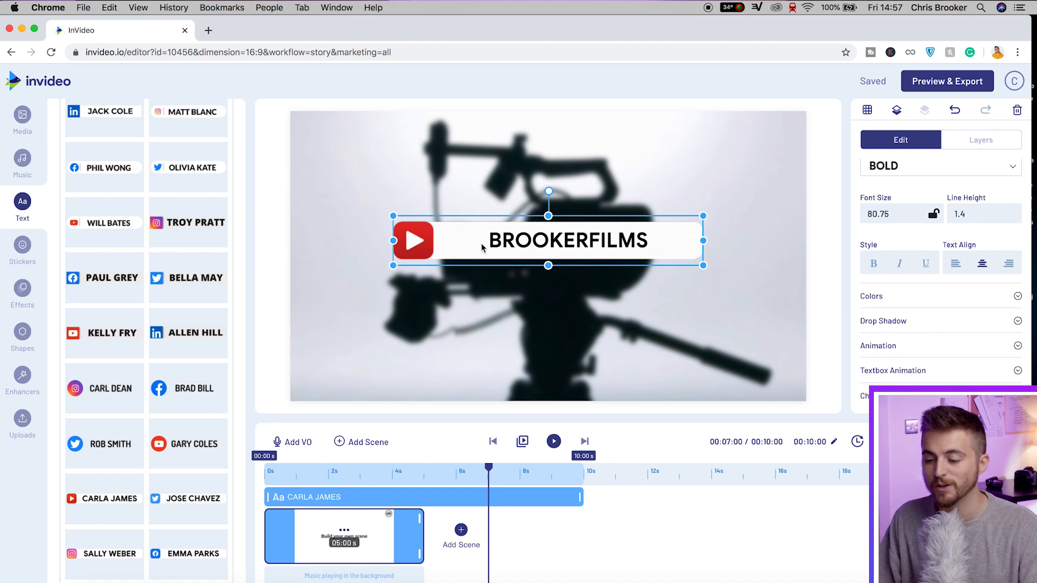
Try the YouTube credit slightly larger and lower in the frame, and delete it from the scene.
drag(703, 265, 672, 303)
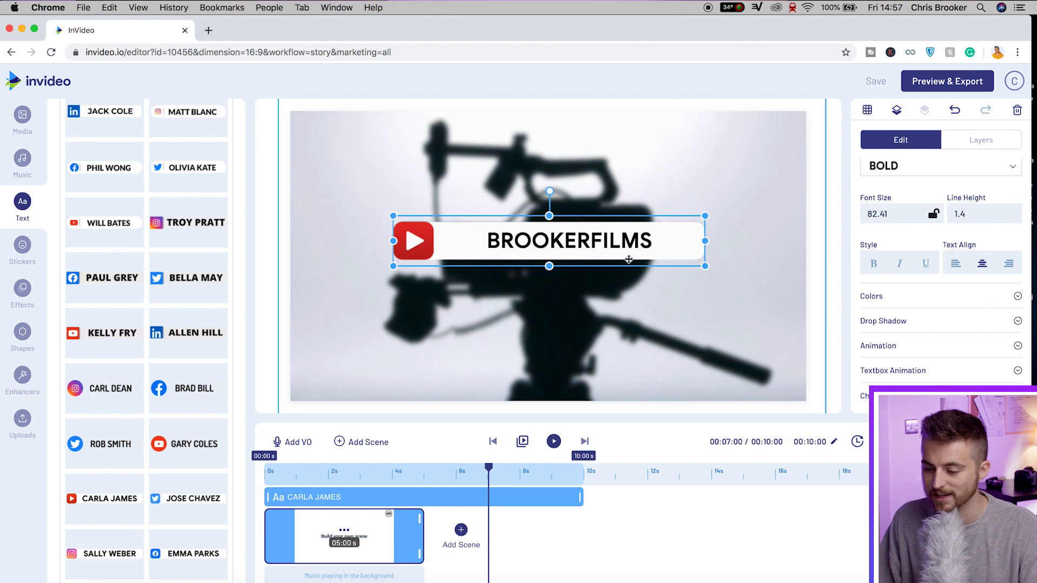
drag(621, 241, 621, 352)
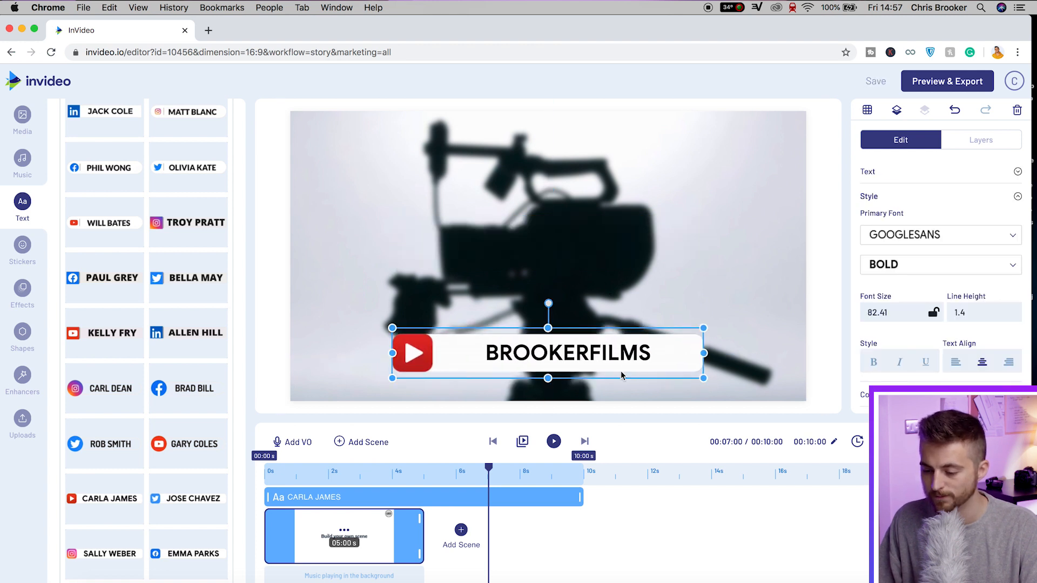
drag(703, 378, 660, 380)
key(Delete)
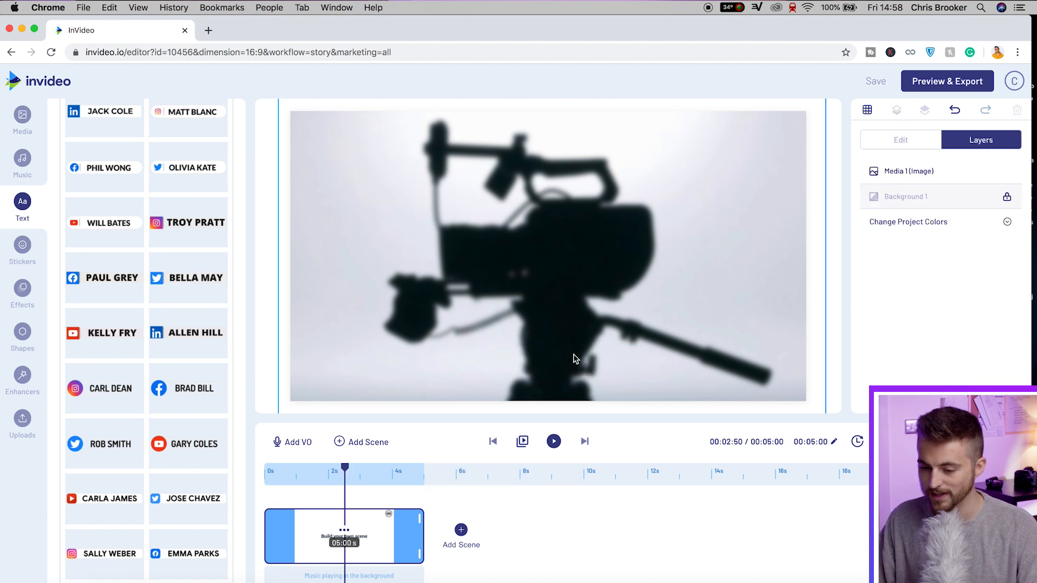
Add the ready-made RISE ABOVE THE BLUES text box from the Classic collection to the scene.
scroll(121, 252, up, 5)
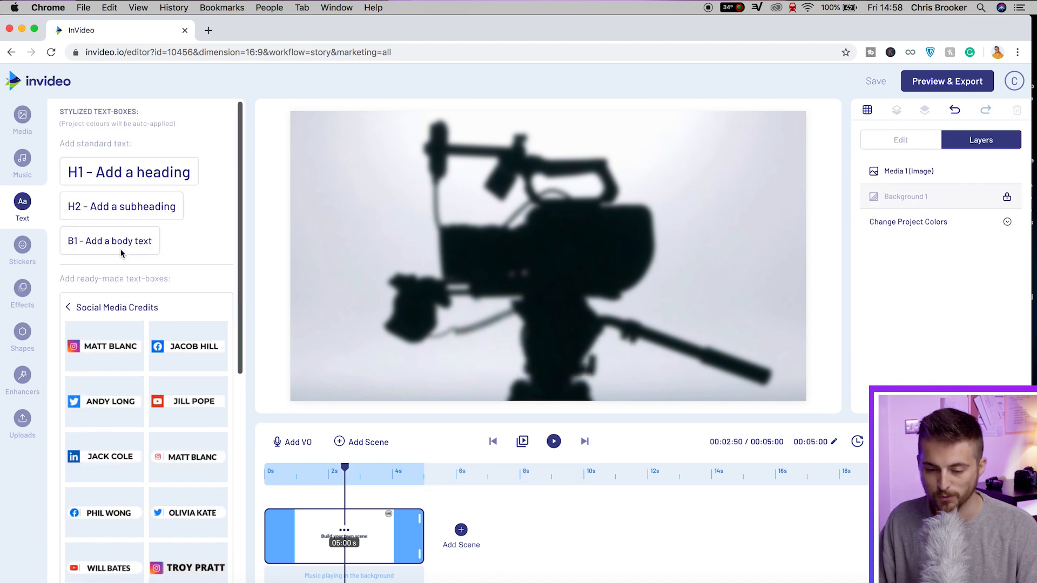
click(30, 212)
scroll(140, 284, down, 6)
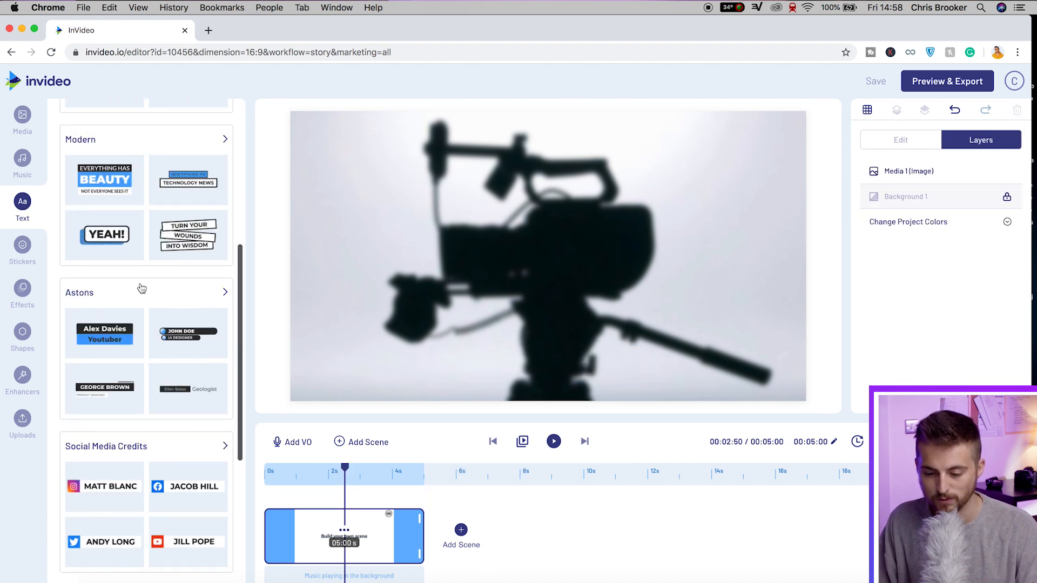
mouse_move(169, 337)
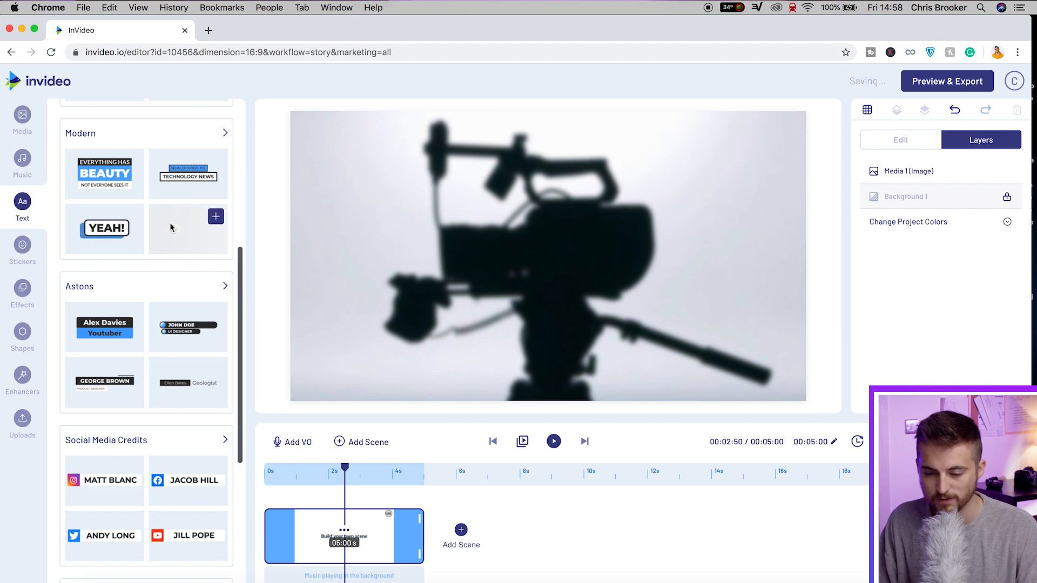
scroll(169, 222, up, 2)
scroll(134, 194, up, 4)
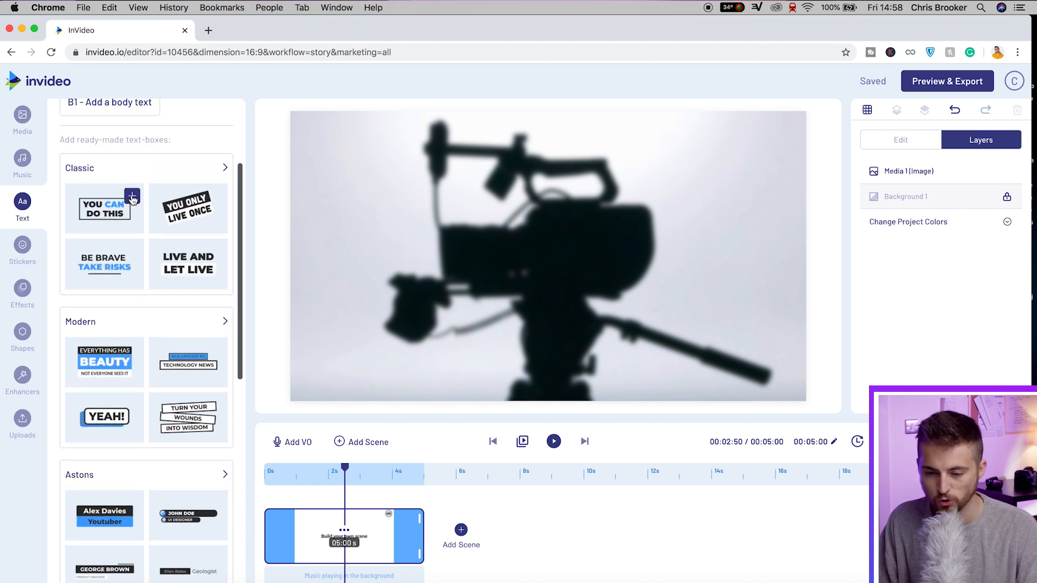
click(207, 162)
mouse_move(193, 268)
mouse_move(199, 200)
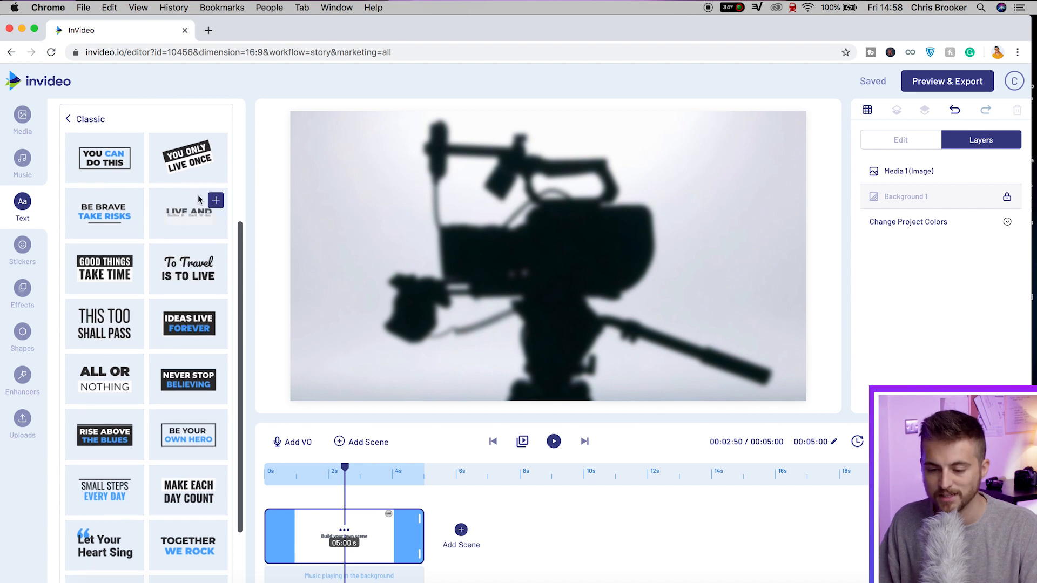
scroll(135, 324, down, 3)
mouse_move(160, 412)
mouse_move(117, 400)
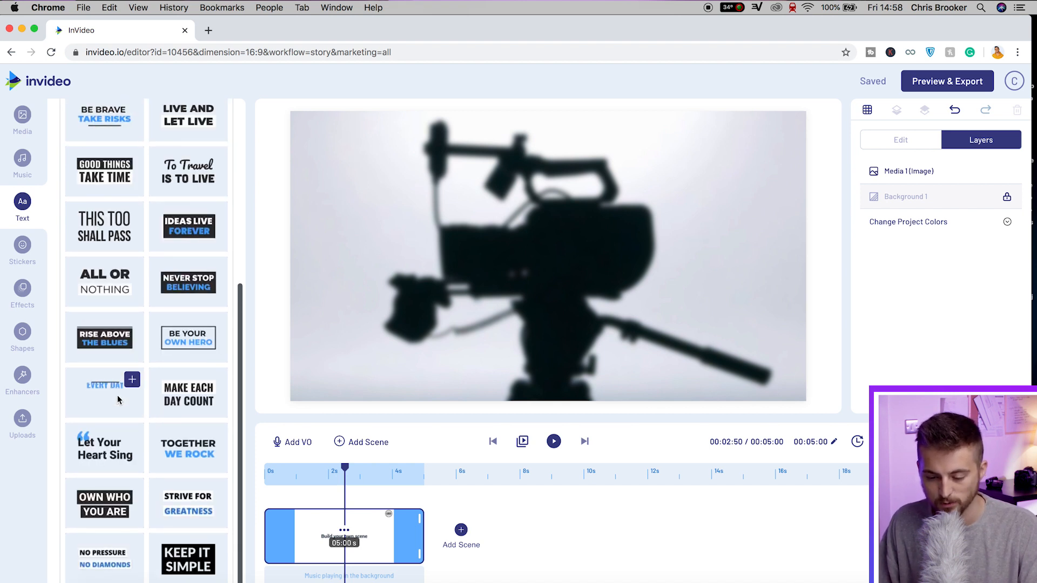
click(107, 338)
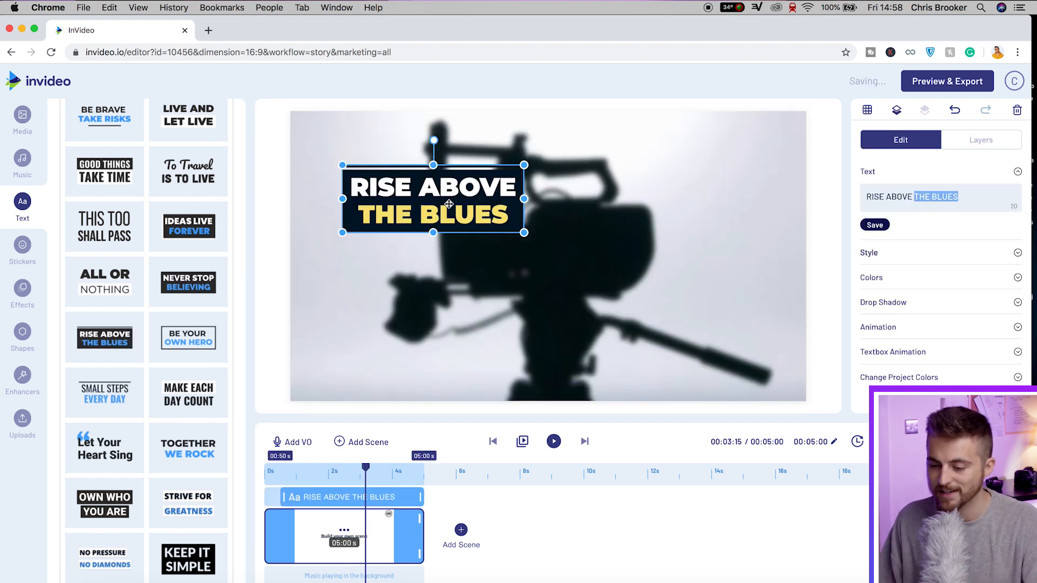
Replace the new text box's sample wording with BROOKERFILMS and move the box to the middle of the scene.
key(super+a)
text(BROOK)
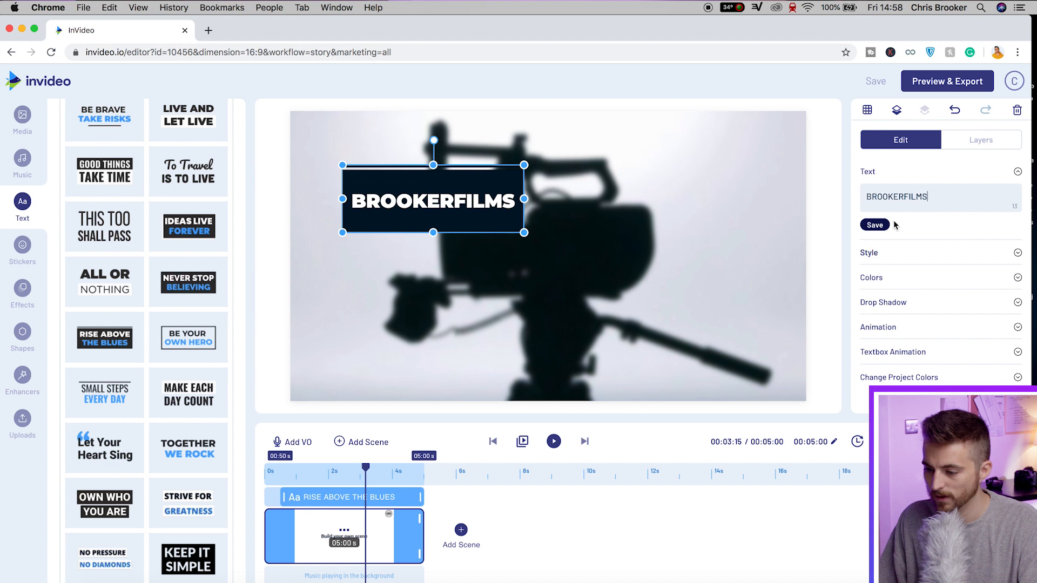
drag(422, 196, 542, 244)
Change the box colour behind the BROOKERFILMS text to bright blue.
click(886, 254)
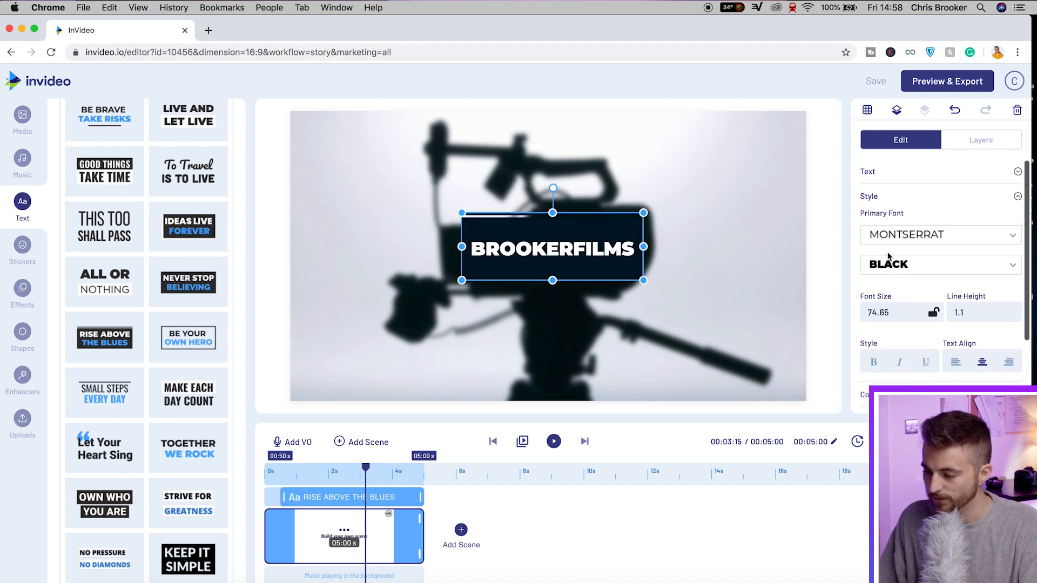
scroll(907, 281, down, 5)
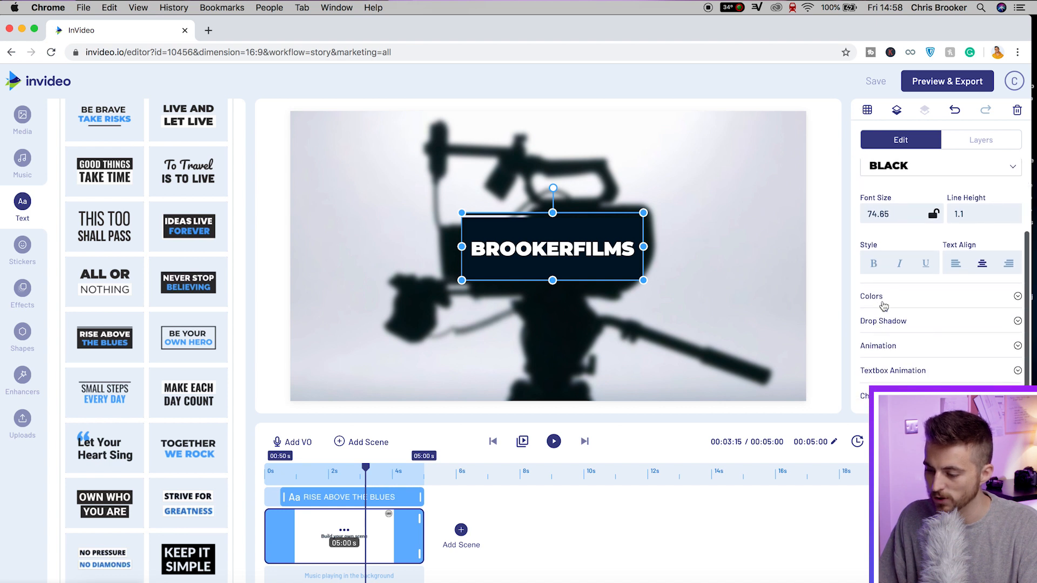
click(884, 298)
click(869, 253)
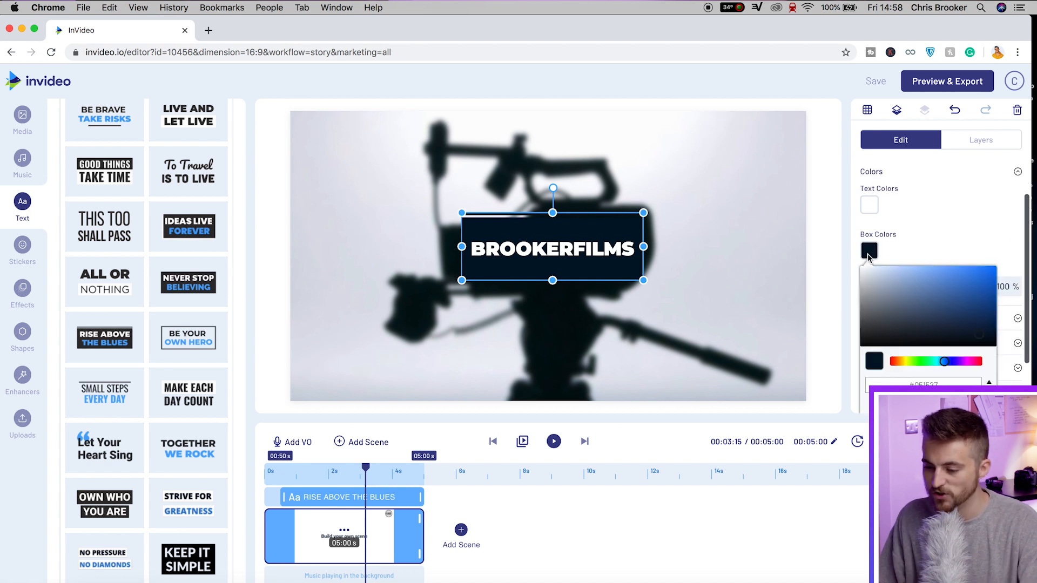
click(981, 276)
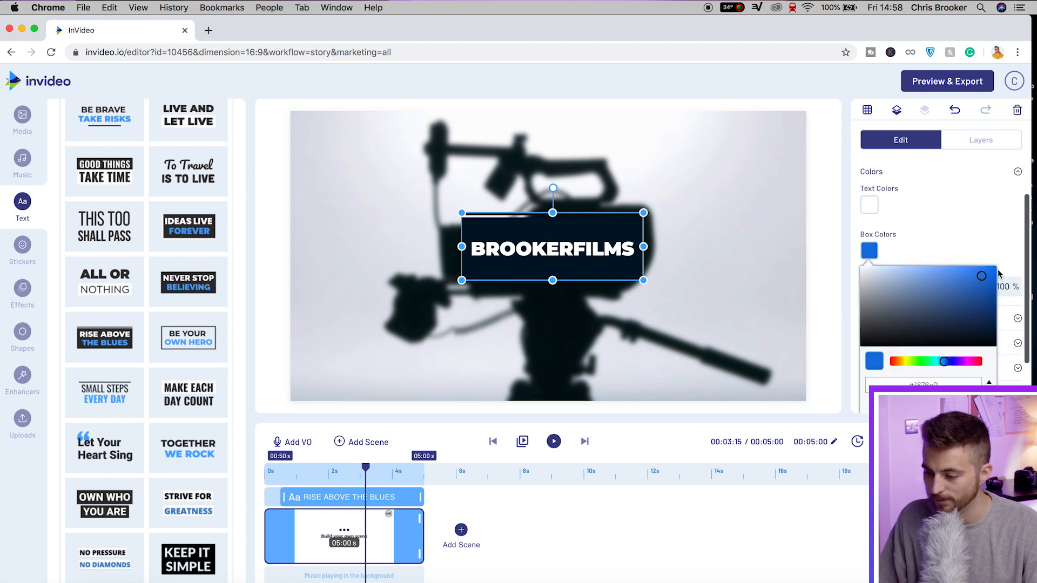
click(975, 244)
Turn on the drop shadow for the BROOKERFILMS text and centre its box horizontally in the scene.
click(911, 325)
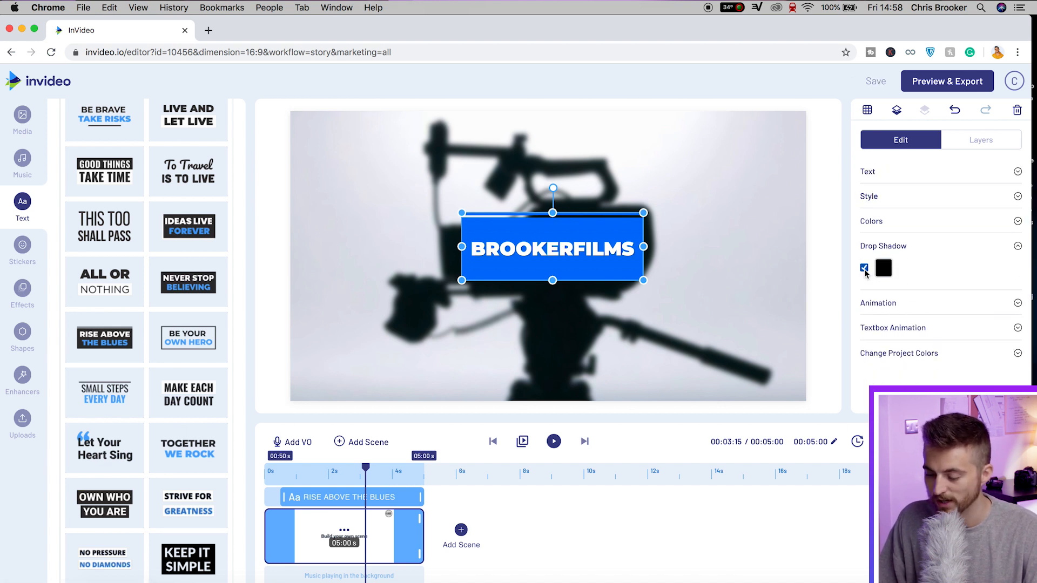
mouse_move(569, 266)
mouse_down()
mouse_move(642, 256)
mouse_move(584, 243)
mouse_move(583, 252)
mouse_up()
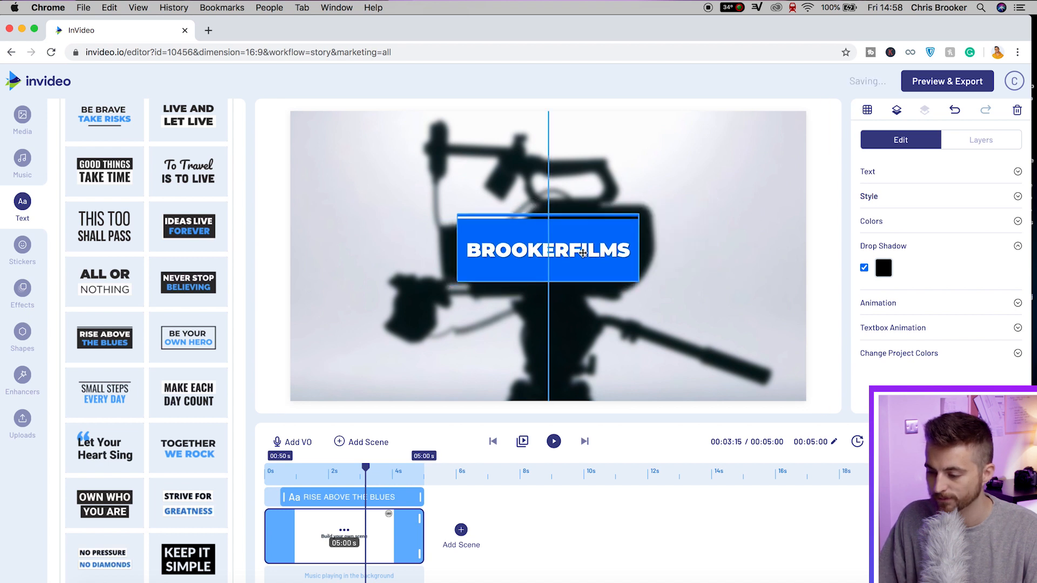
Set the BROOKERFILMS text's In animation to run by Word, and play the scene to preview it.
click(917, 303)
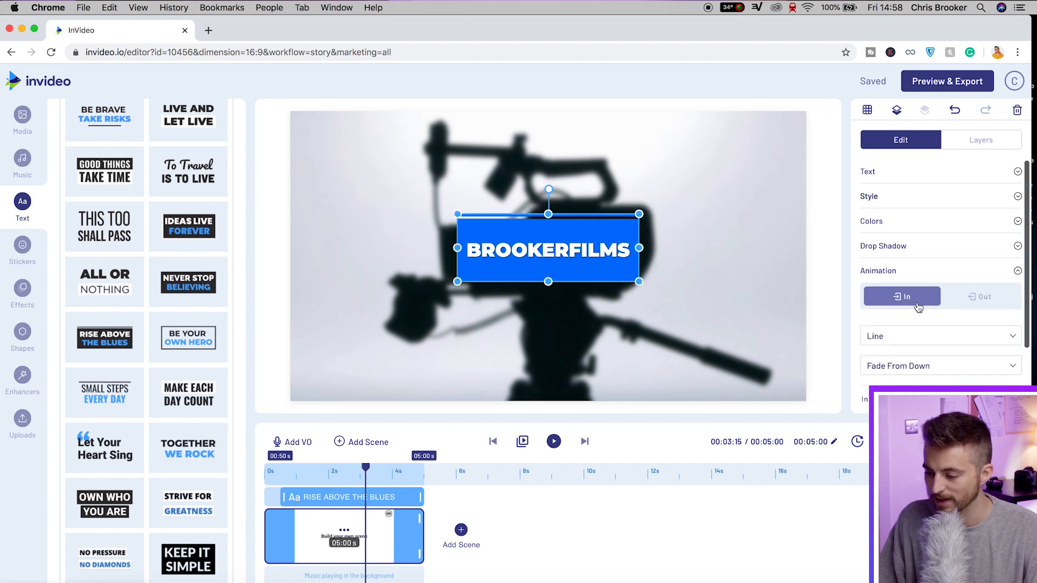
scroll(936, 285, down, 3)
click(923, 262)
click(921, 277)
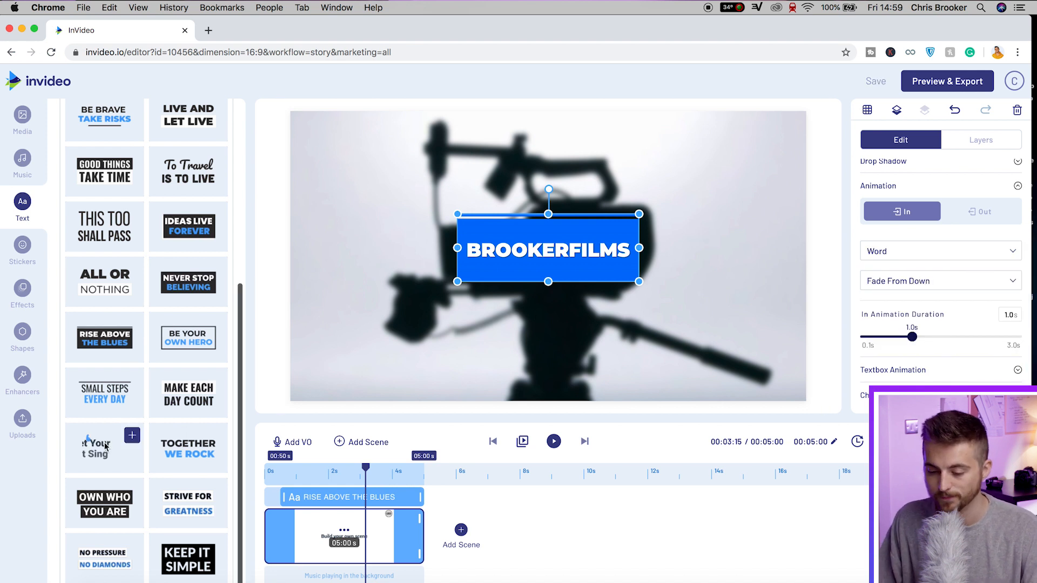
click(553, 441)
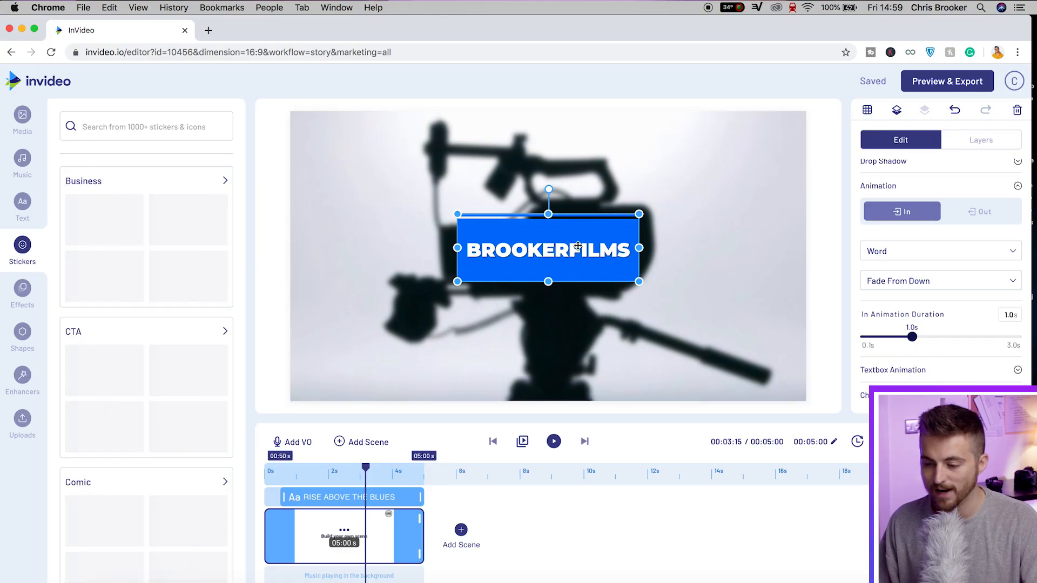
Move the BROOKERFILMS text box up in the scene and add the round hand-holding-a-light-bulb sticker from the Business collection.
drag(581, 246, 577, 185)
scroll(140, 233, down, 3)
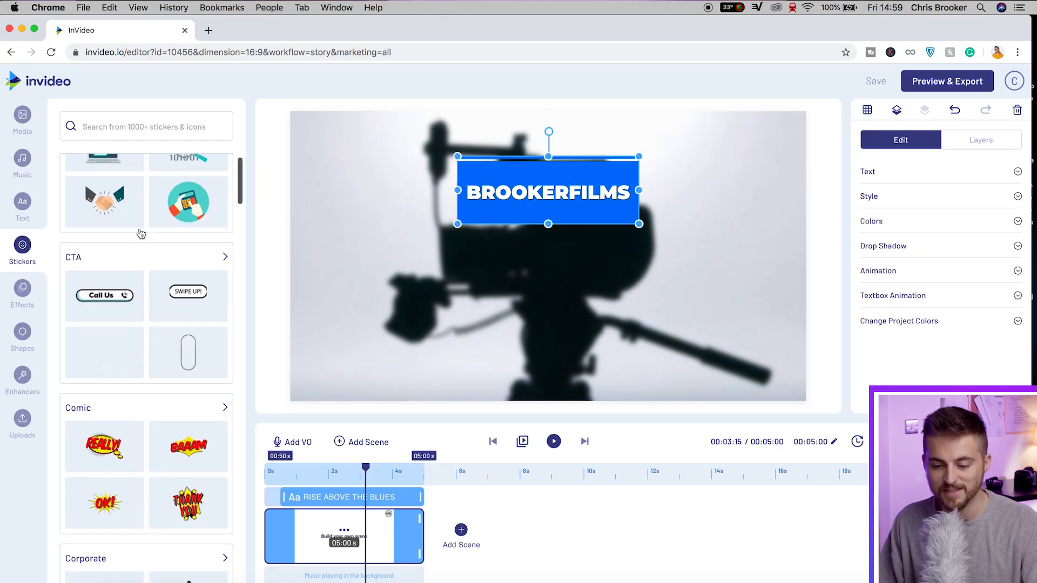
scroll(120, 339, down, 7)
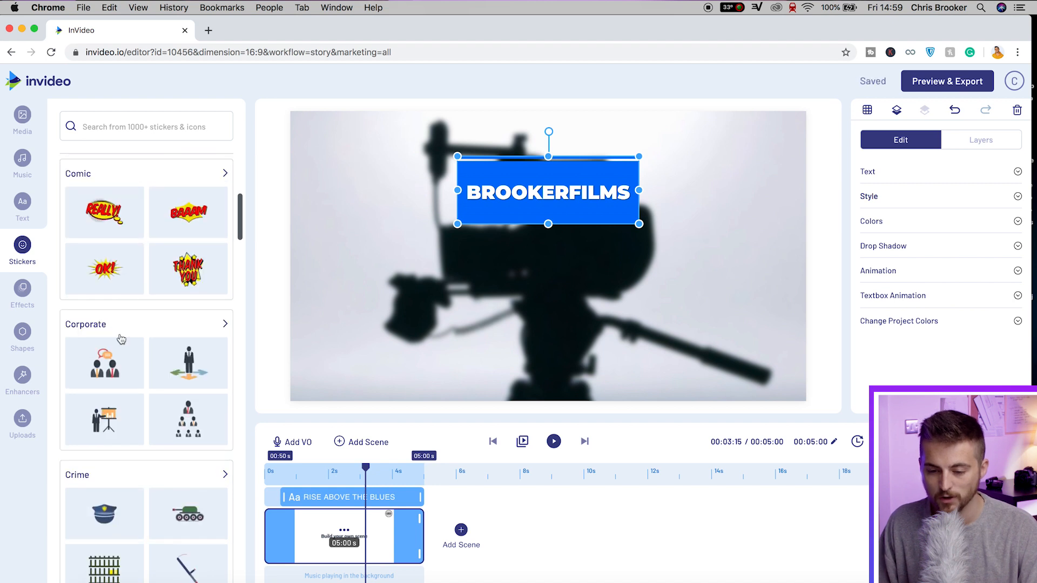
scroll(120, 339, down, 7)
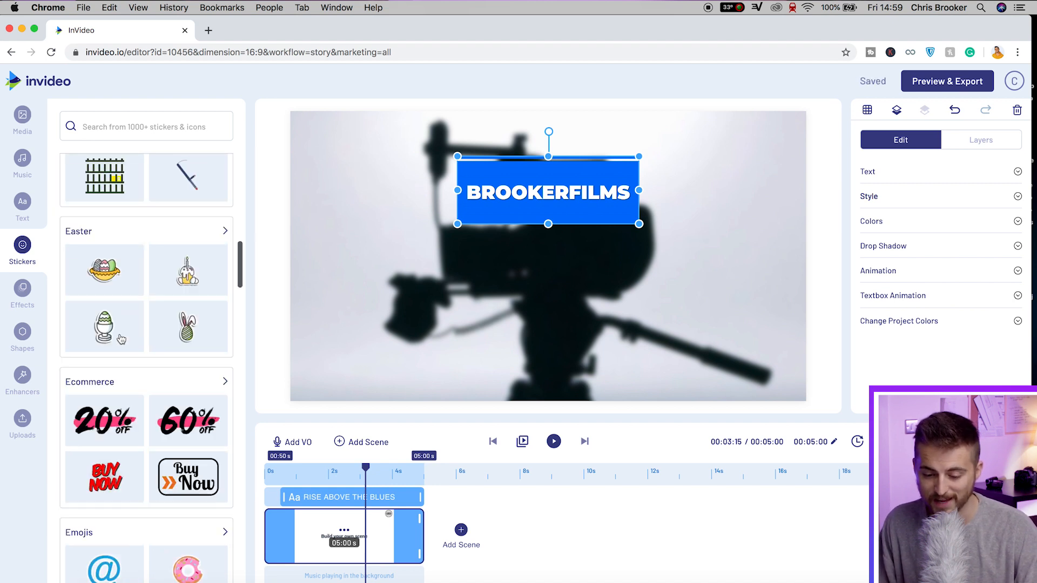
scroll(121, 339, down, 5)
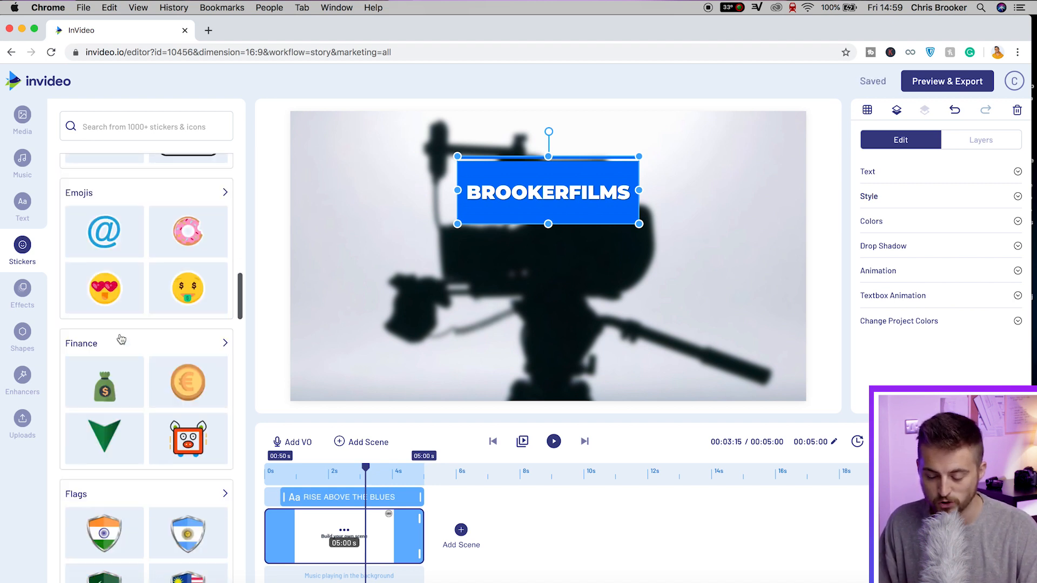
scroll(121, 339, down, 5)
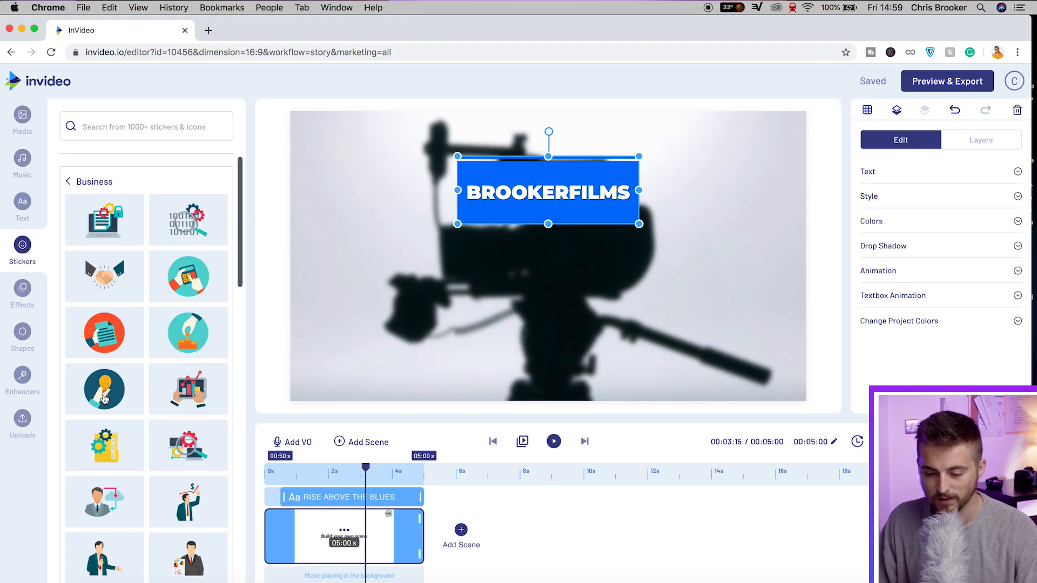
click(105, 399)
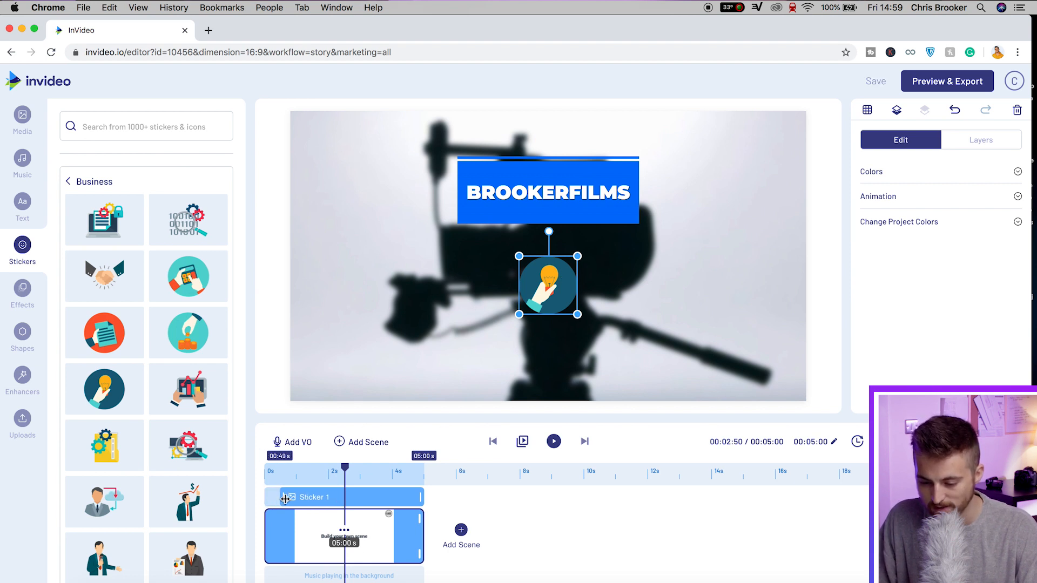
Start the light-bulb sticker at 2 seconds and place it to the right of the BROOKERFILMS text box.
mouse_move(300, 496)
mouse_down()
mouse_move(281, 497)
mouse_move(315, 500)
mouse_up()
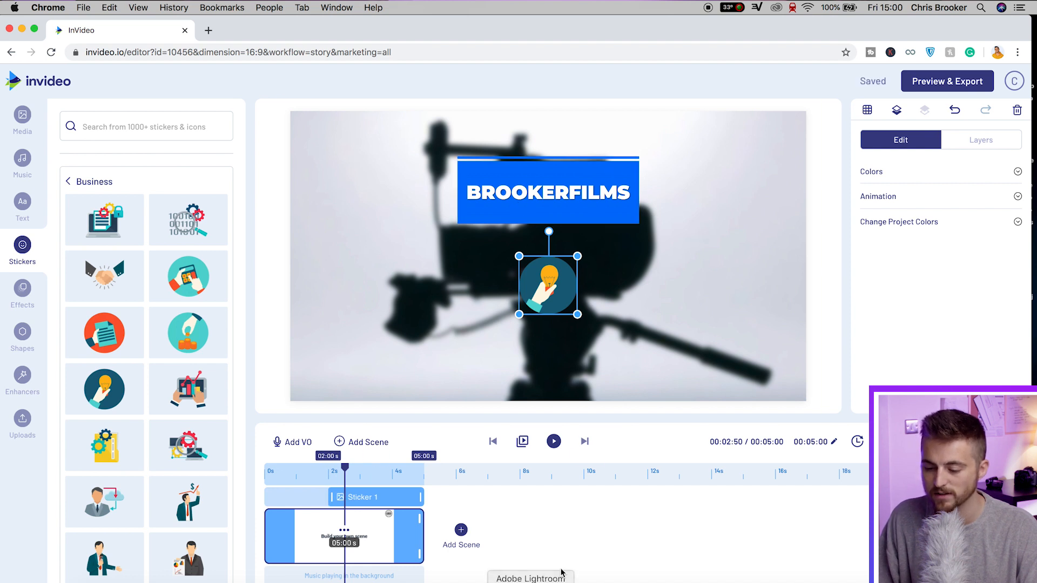
click(553, 442)
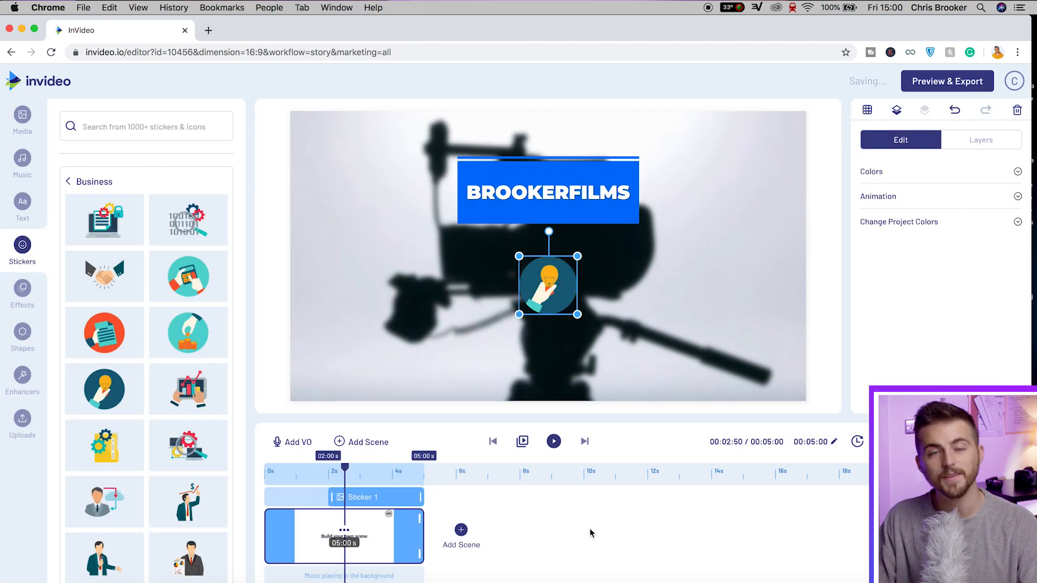
drag(551, 287, 697, 202)
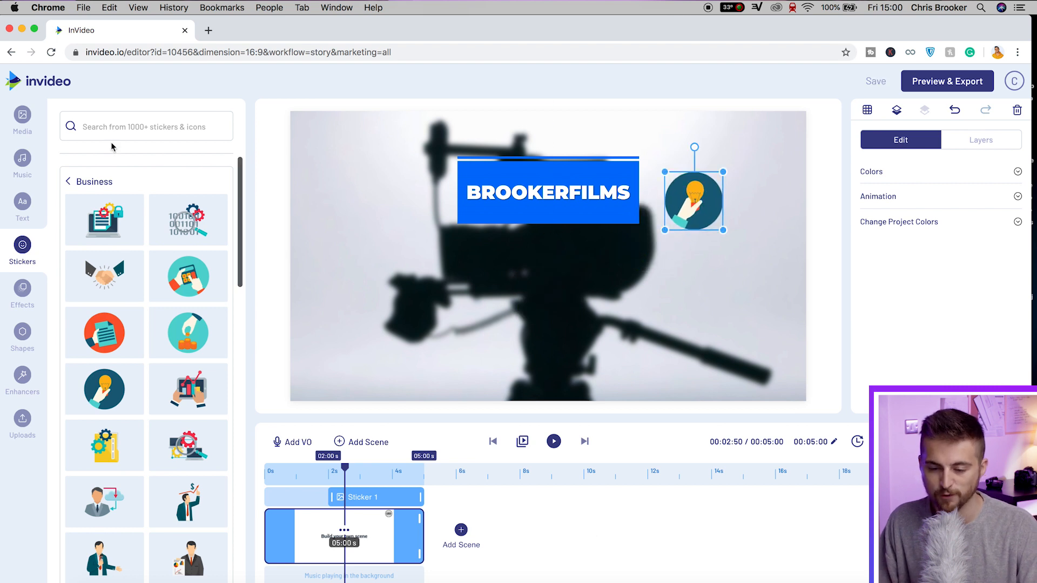
Add a purple overlay from the Light leaks effects across the whole scene.
click(22, 297)
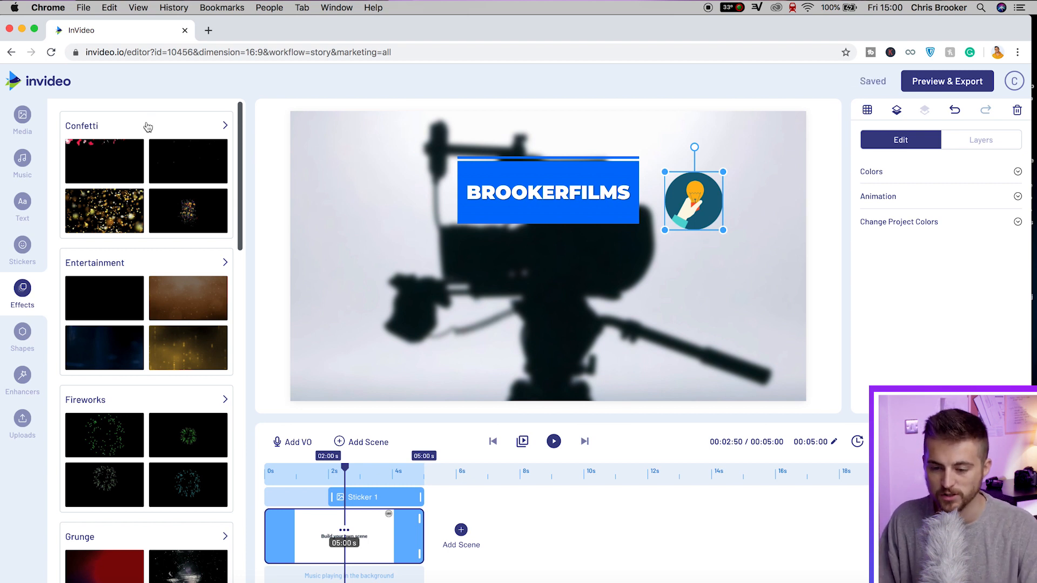
scroll(138, 295, down, 3)
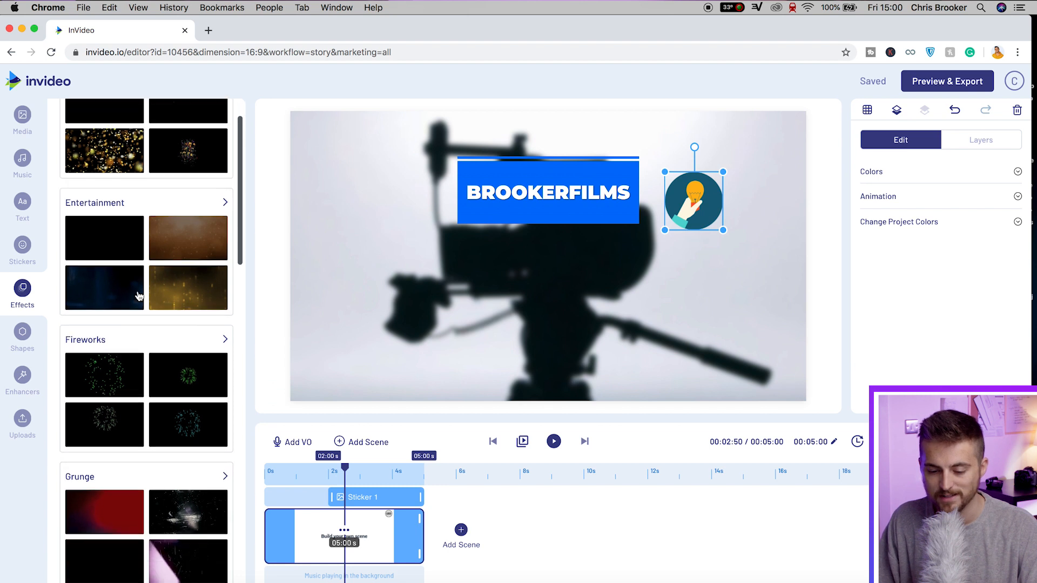
scroll(138, 294, down, 5)
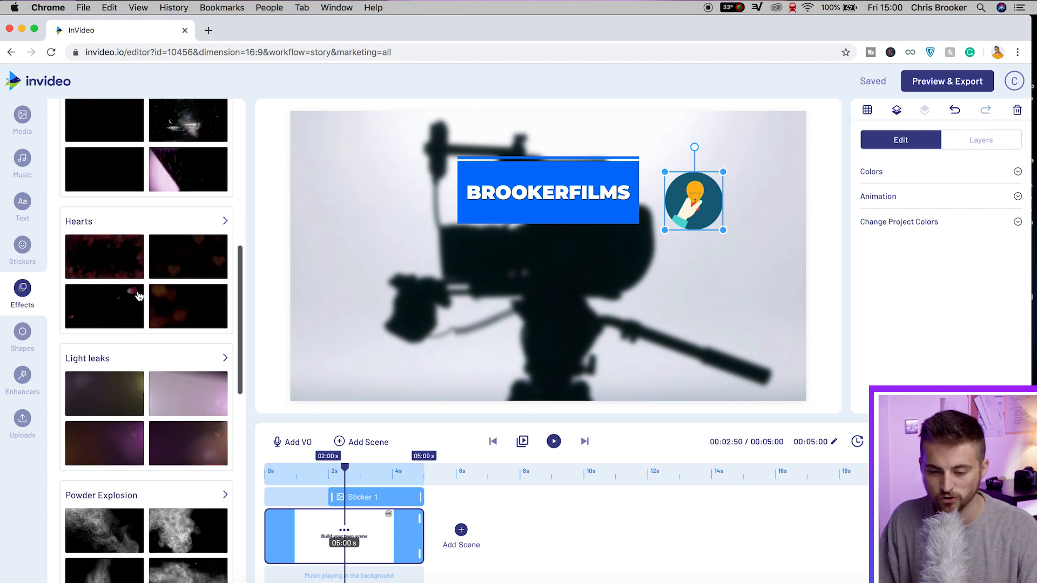
scroll(134, 388, down, 4)
scroll(138, 378, down, 4)
scroll(140, 372, up, 5)
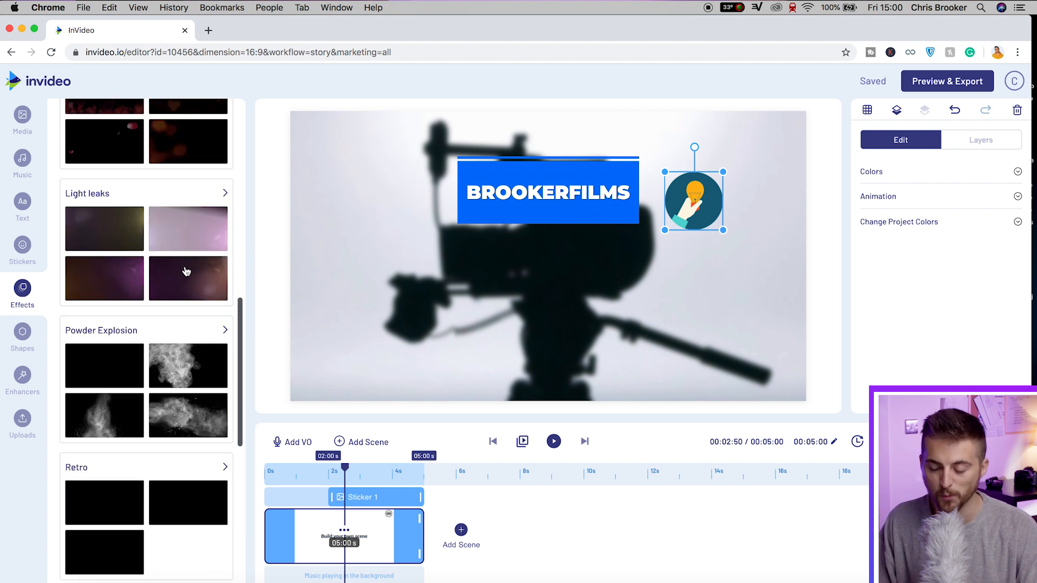
click(223, 194)
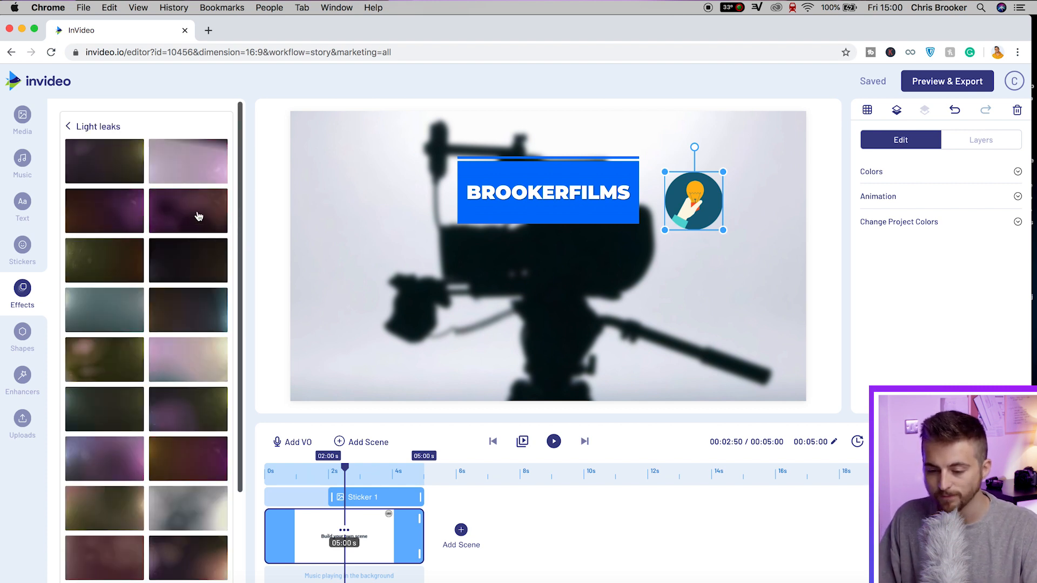
click(197, 206)
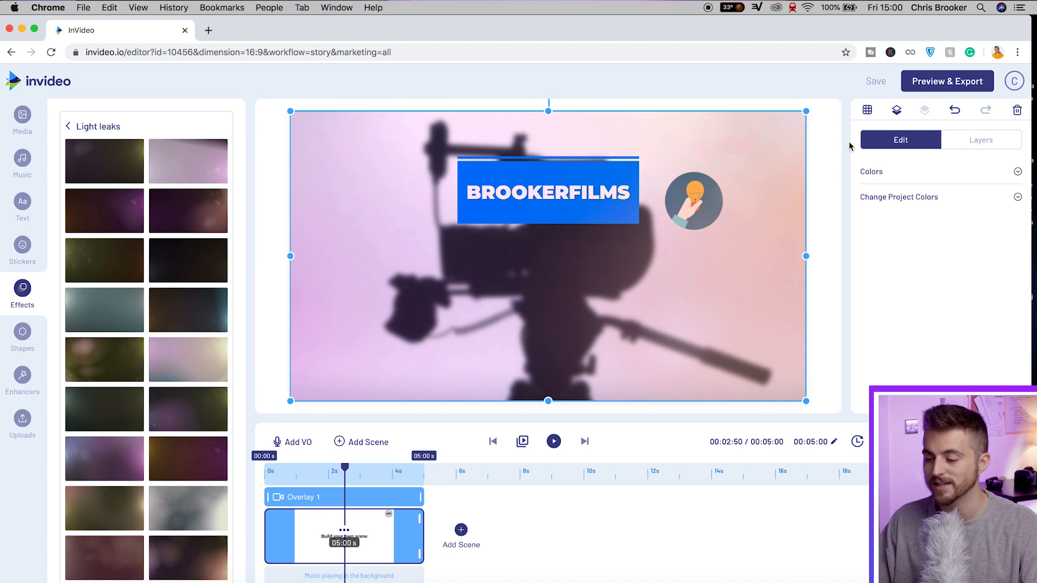
Move the light leak overlay layer below the BROOKERFILMS text, directly above the camera image, and play the scene to preview it.
click(984, 141)
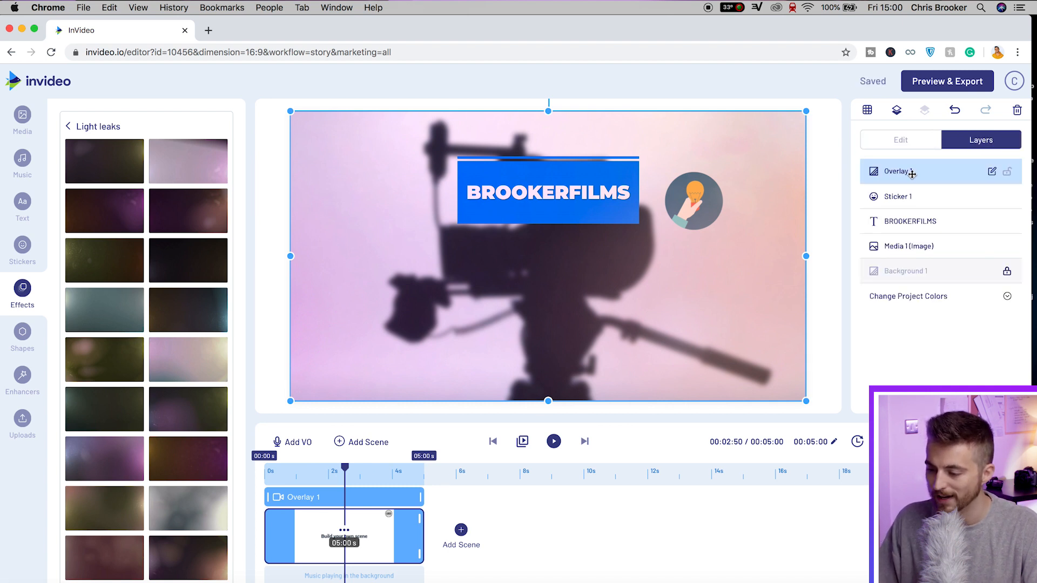
drag(911, 174, 911, 220)
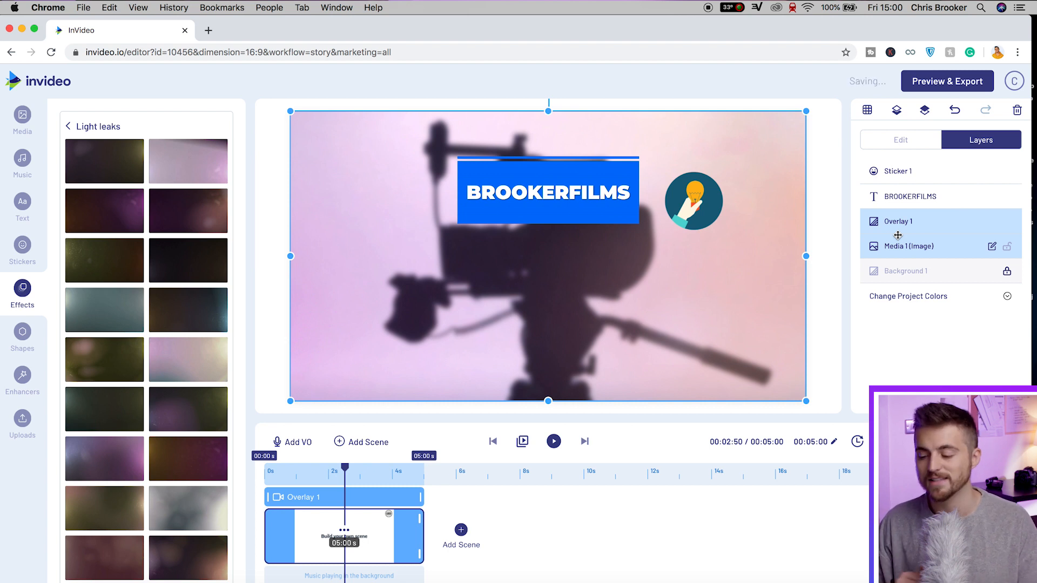
click(554, 442)
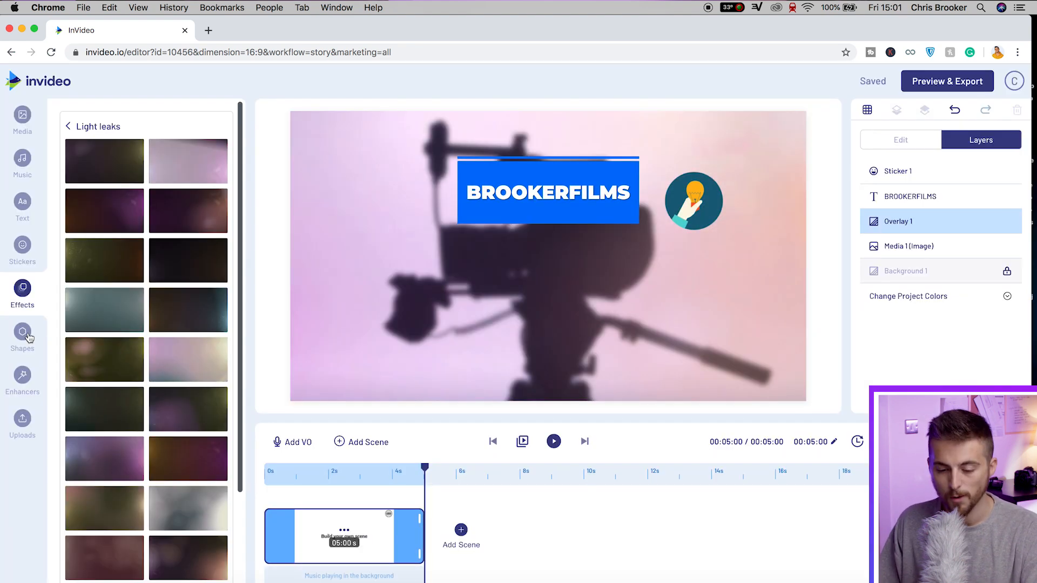
Try a cube from the Solid shapes below and to the left of the BROOKERFILMS text box, and delete it.
click(23, 333)
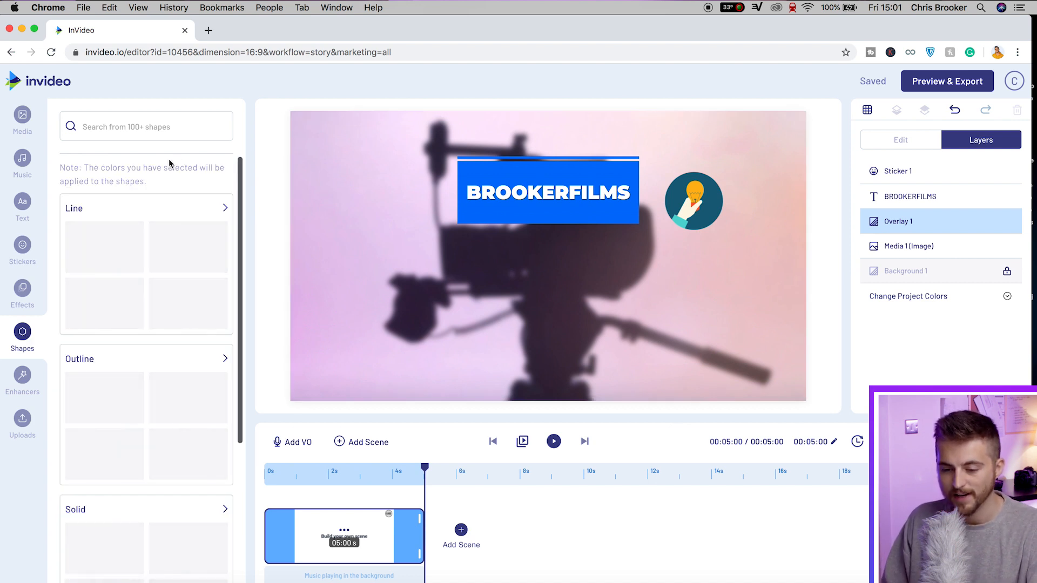
scroll(169, 419, down, 4)
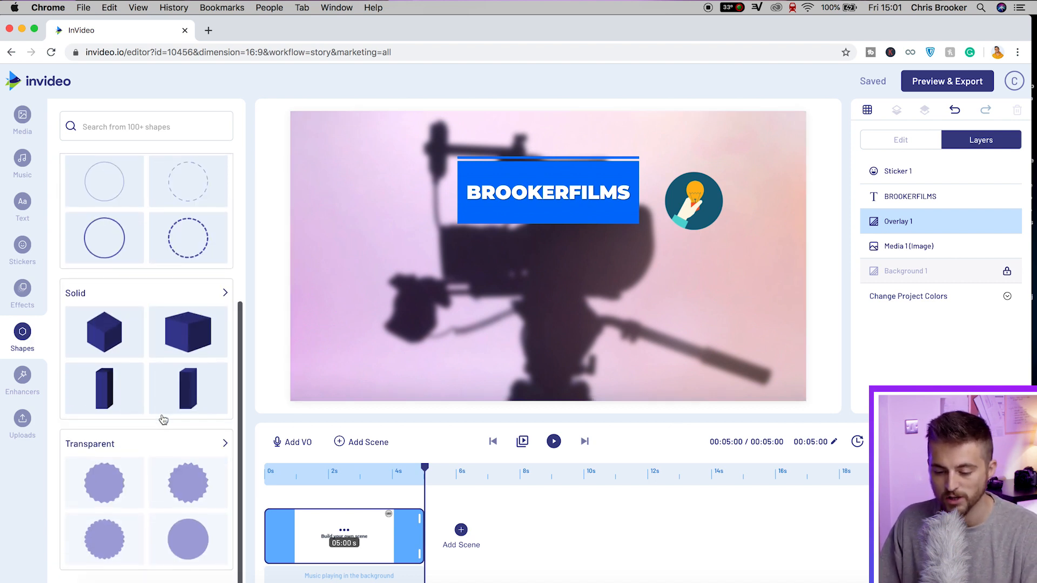
click(169, 295)
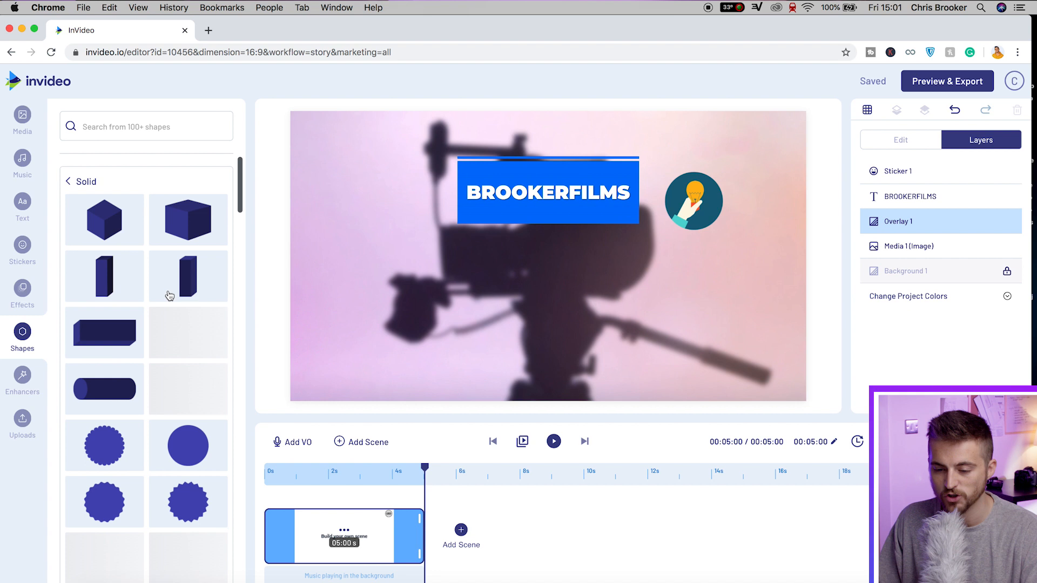
click(106, 227)
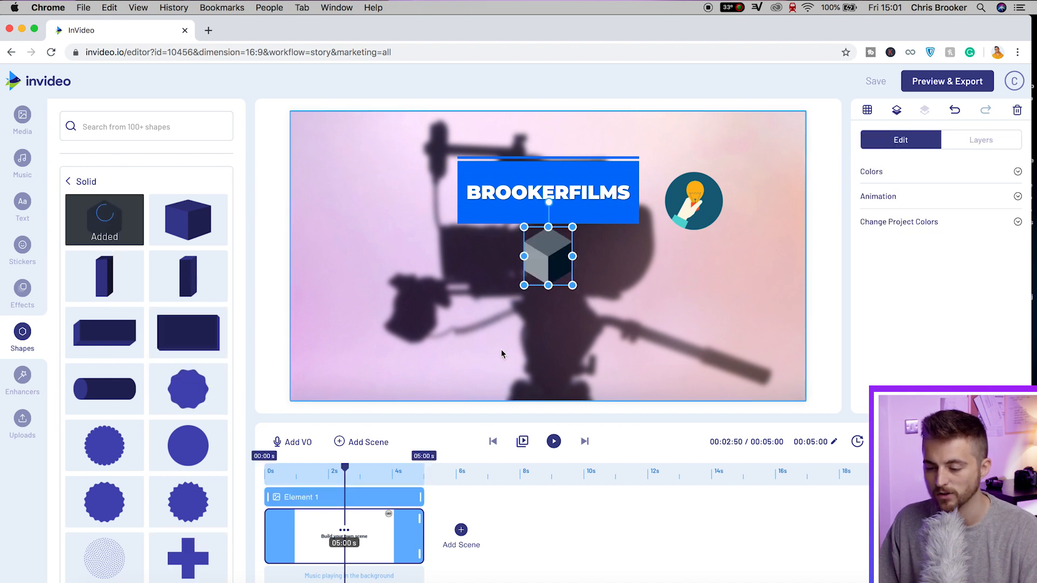
drag(553, 270, 434, 295)
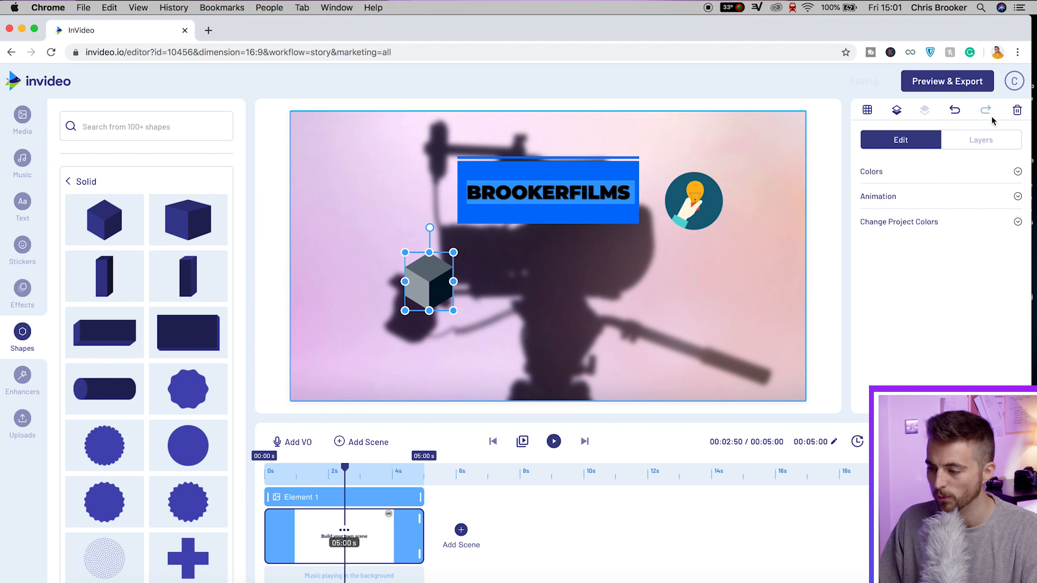
click(1011, 114)
click(33, 390)
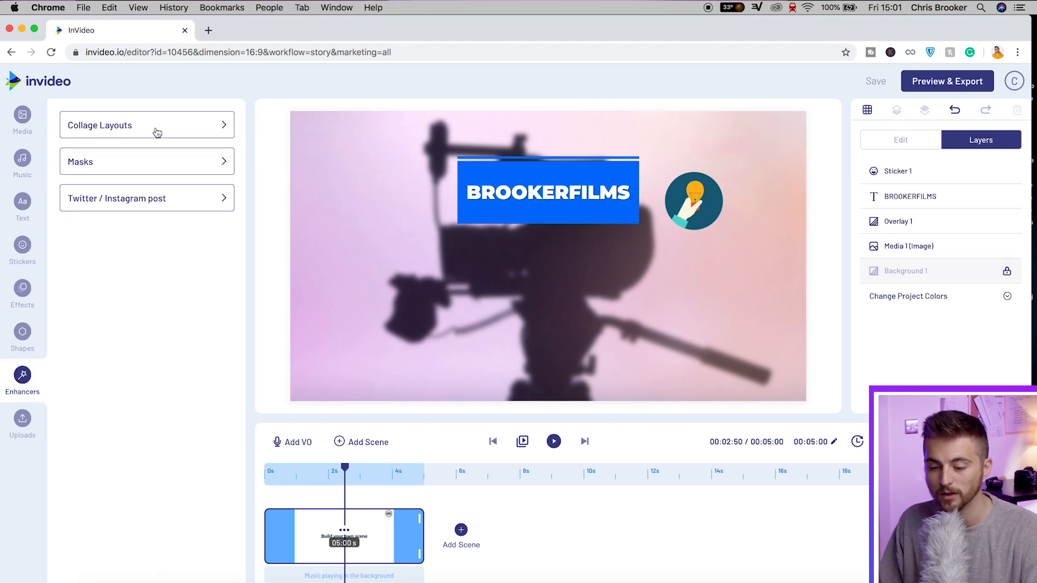
click(108, 195)
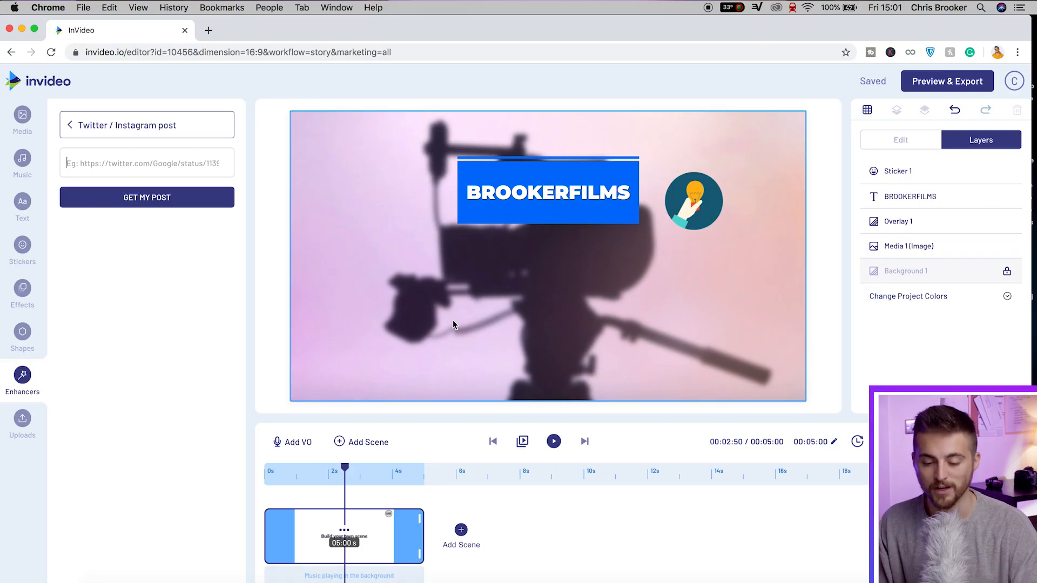
click(22, 424)
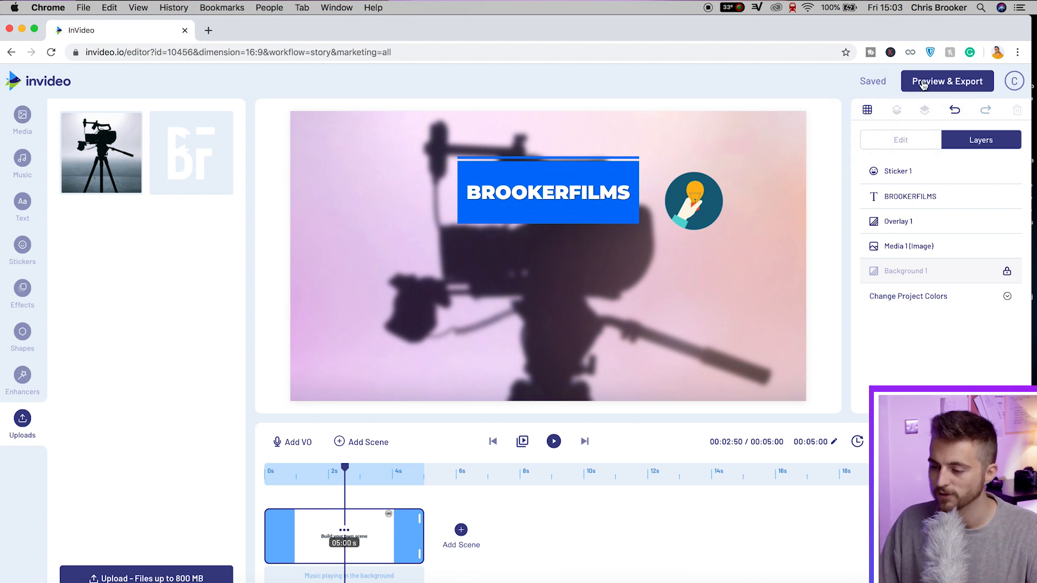
Play the final preview of the finished video and export it.
click(939, 84)
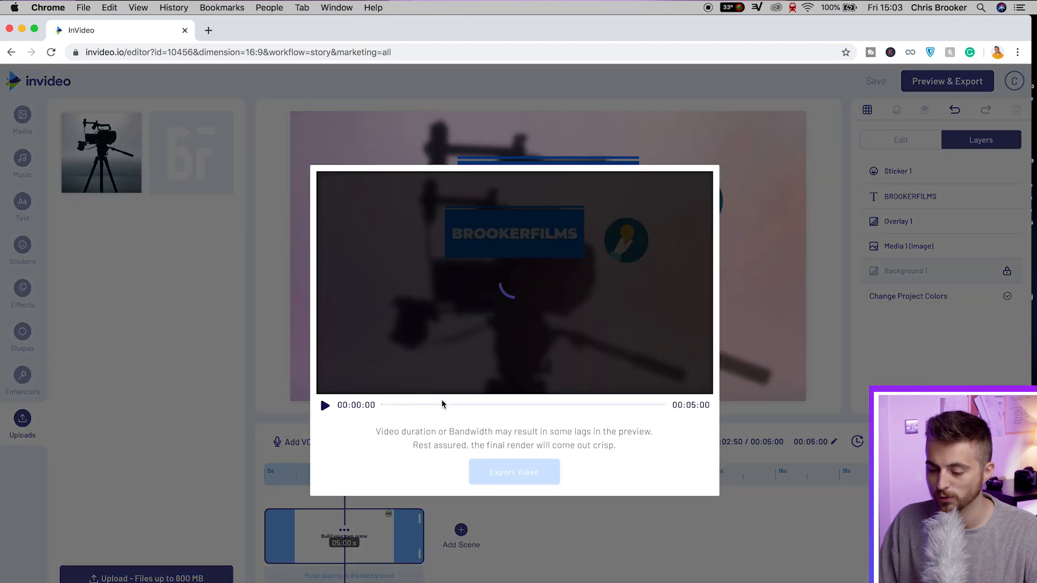
click(326, 406)
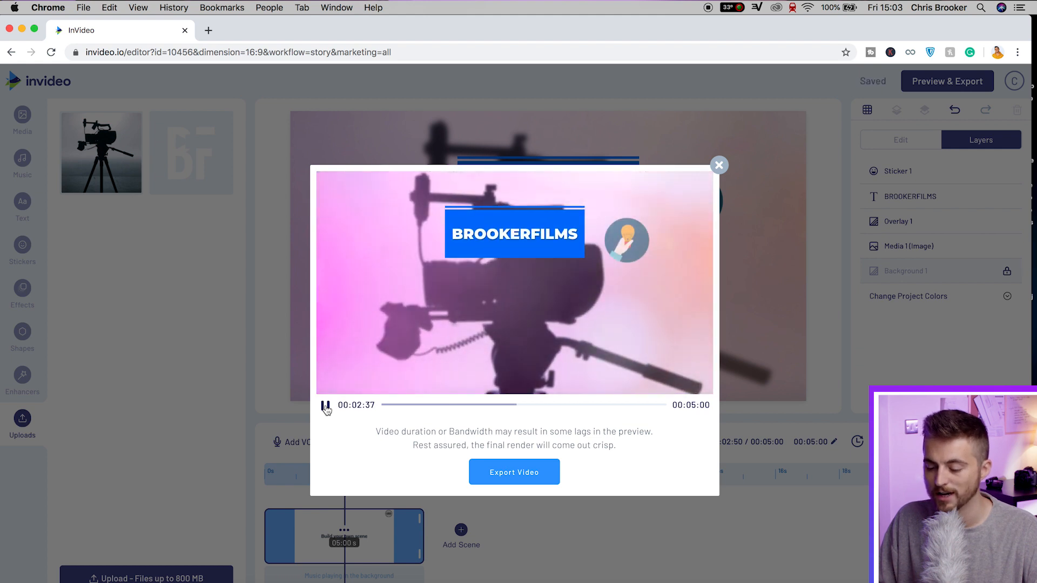
click(491, 472)
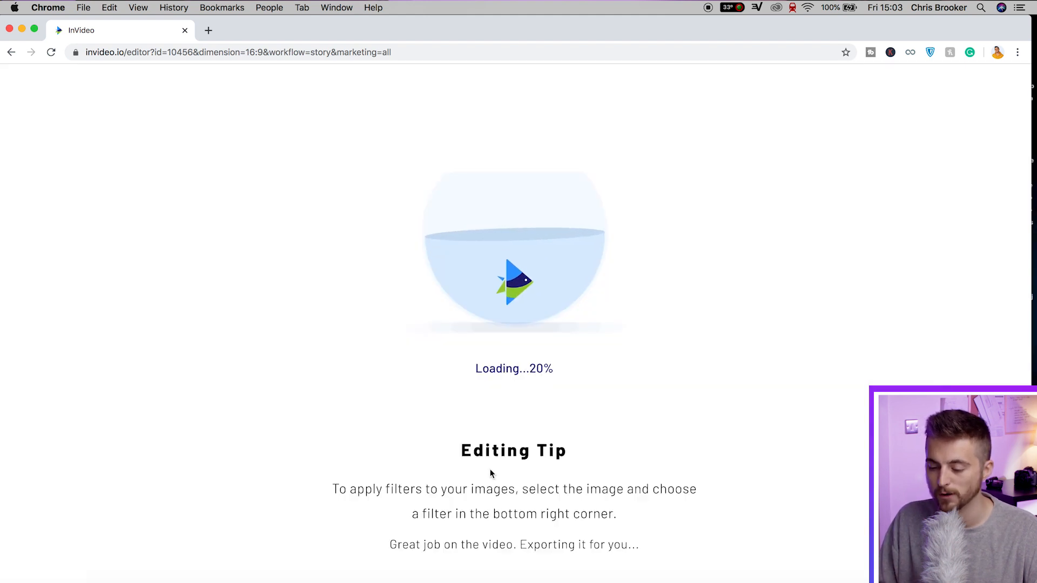